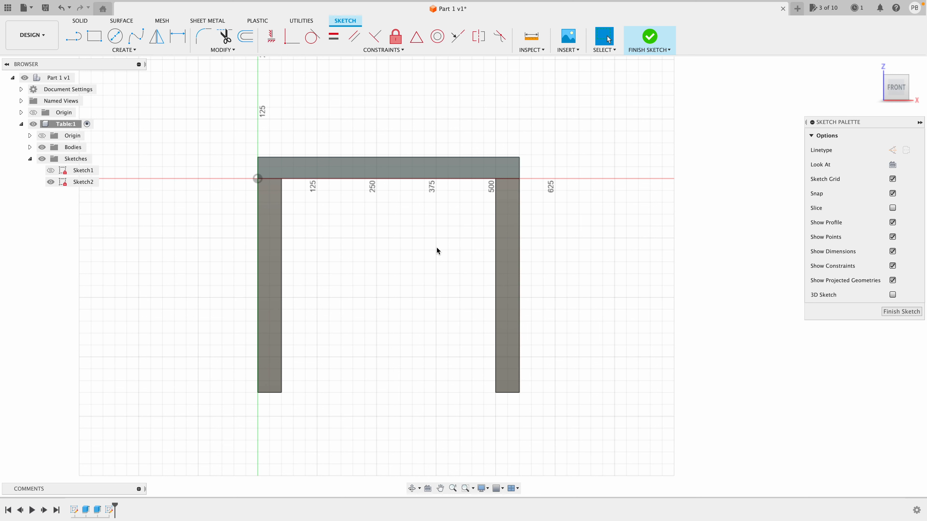
- Project the two front leg faces into the sketch and draw a 50 mm high rectangle spanning between the legs beneath the tabletop
{"action": "key", "text": "p"}
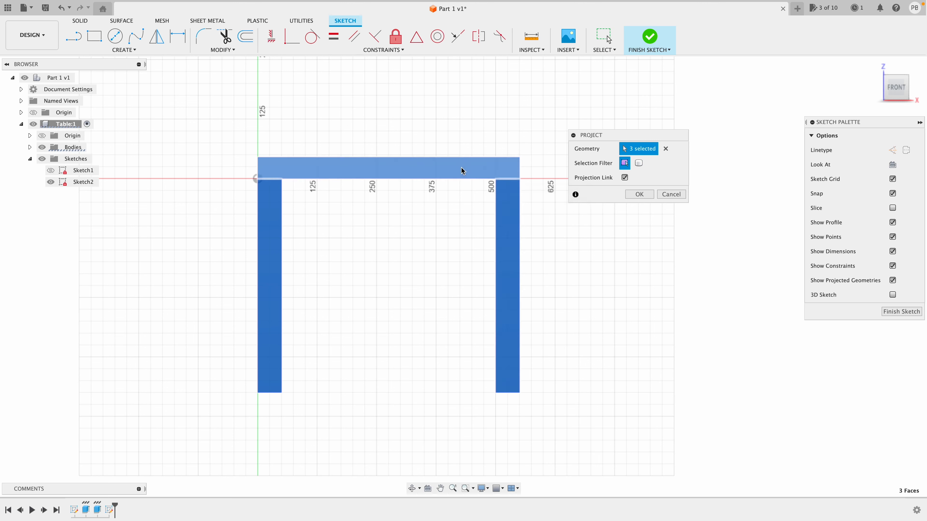
{"action": "left_click", "coordinate": [640, 195]}
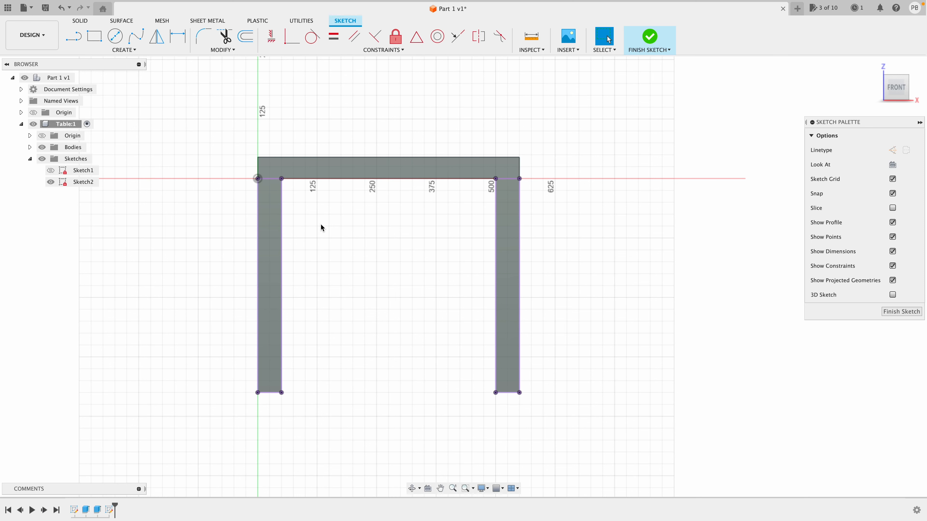
{"action": "key", "text": "r"}
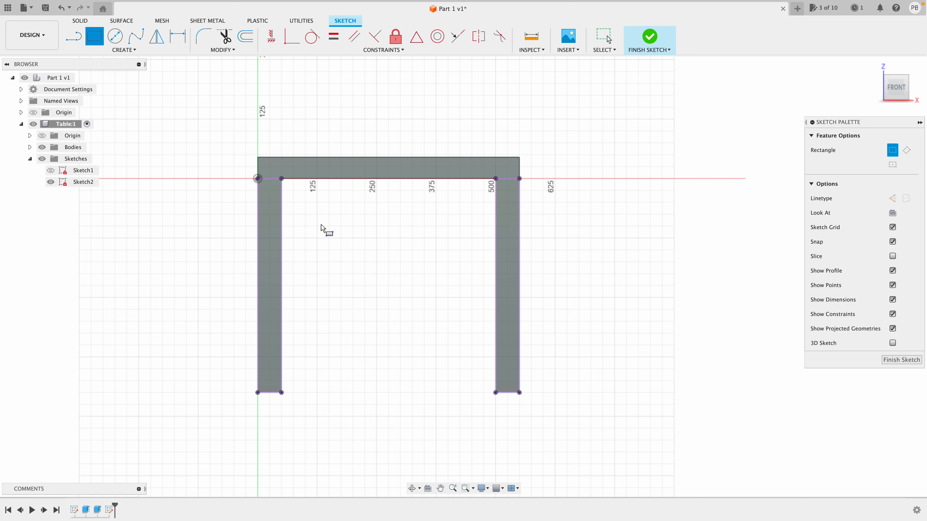
{"action": "left_click", "coordinate": [282, 181]}
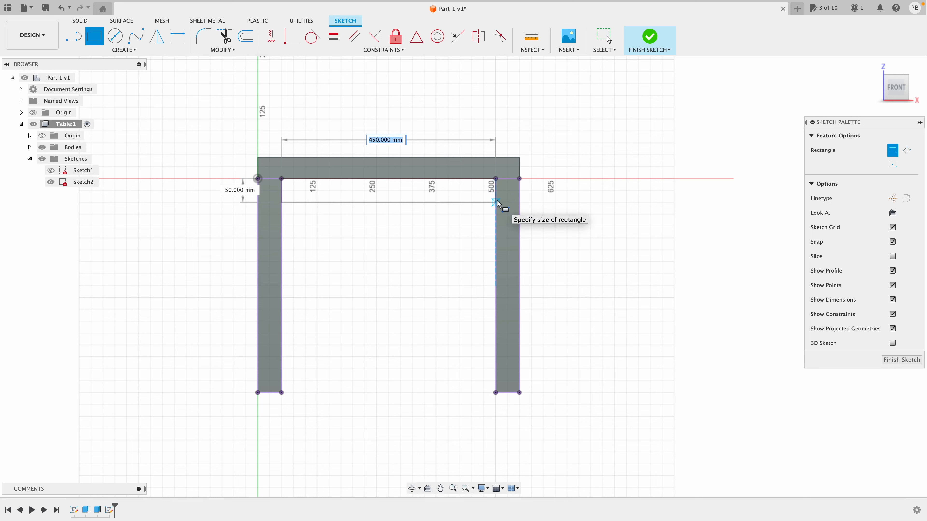
{"action": "key", "text": "Tab"}
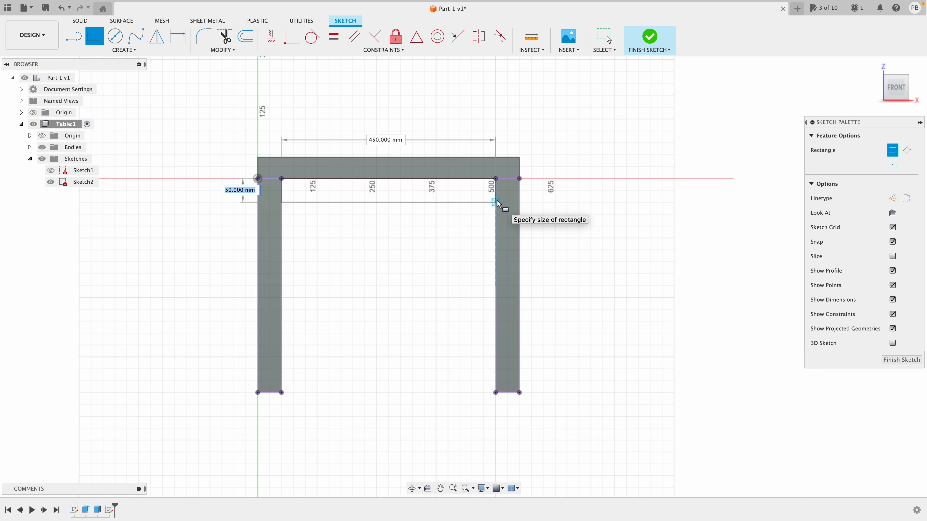
{"action": "type", "text": "50"}
{"action": "key", "text": "Return"}
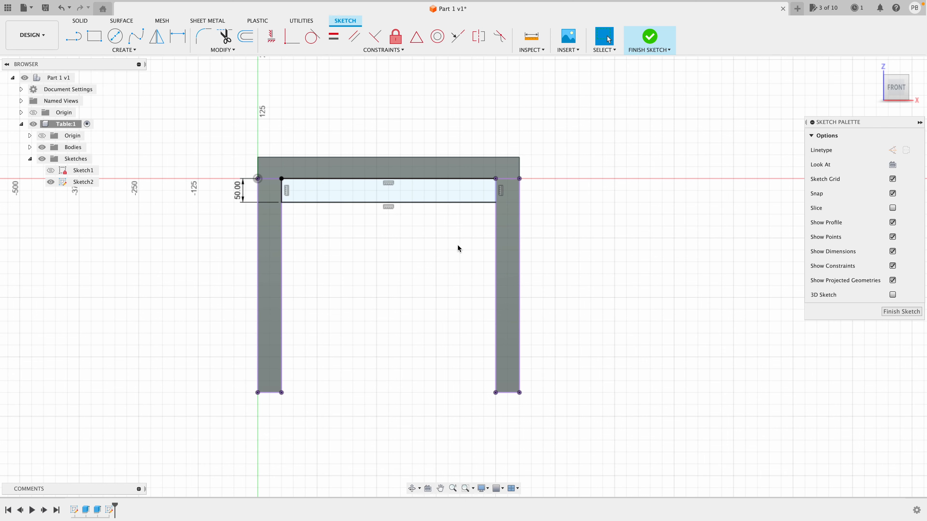
- Set up an extrusion of the rectangle between the legs, starting at an offset of -5 mm from the profile plane
{"action": "scroll", "coordinate": [457, 248], "scroll_direction": "down", "scroll_amount": 10, "text": "shift"}
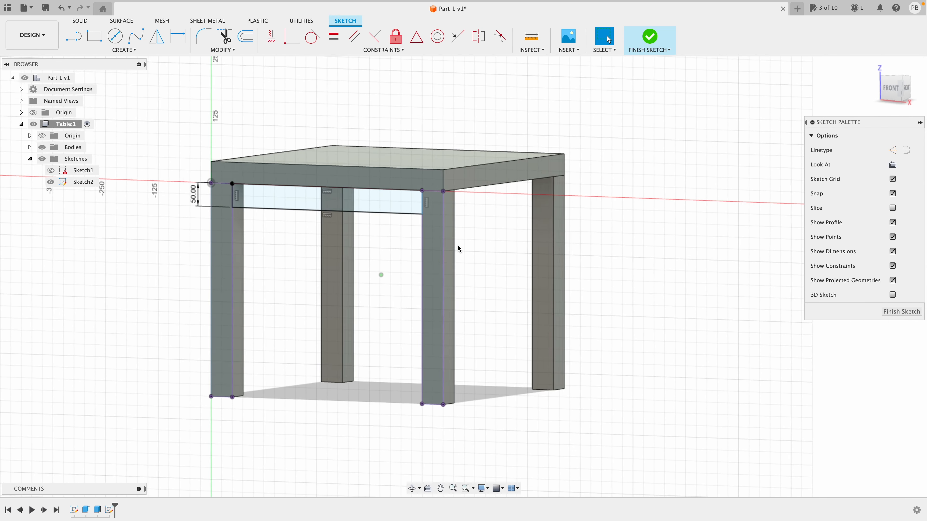
{"action": "scroll", "coordinate": [459, 249], "scroll_direction": "left", "scroll_amount": 5, "text": "shift"}
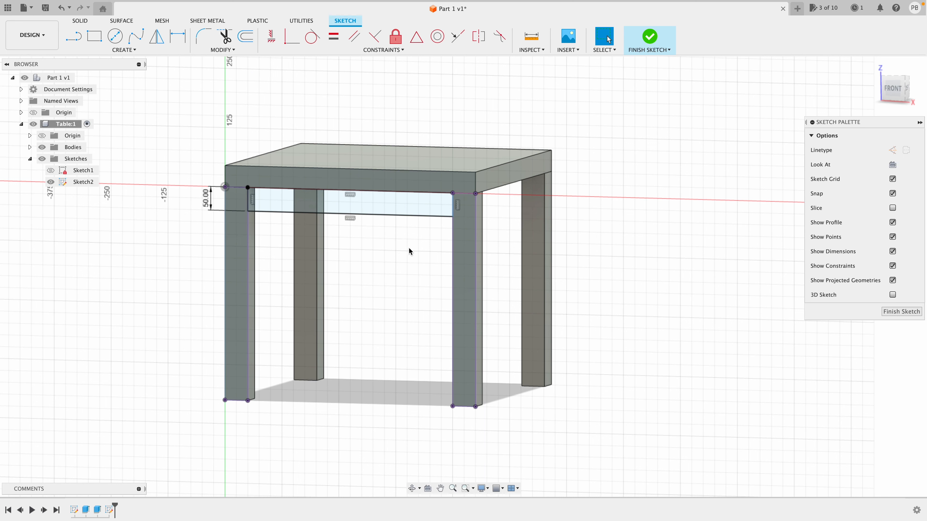
{"action": "key", "text": "e"}
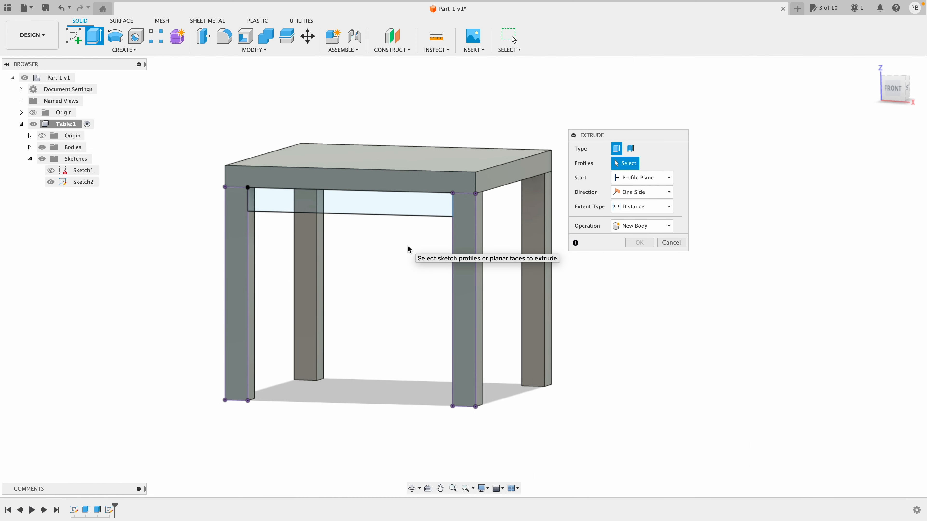
{"action": "left_click_drag", "start_coordinate": [627, 135], "coordinate": [751, 136]}
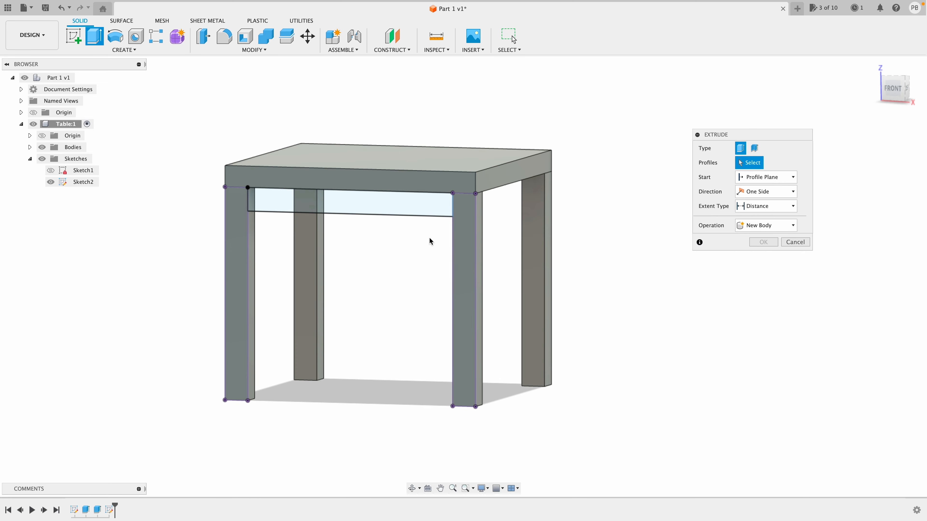
{"action": "left_click", "coordinate": [397, 208]}
{"action": "middle_click_drag", "start_coordinate": [398, 208], "coordinate": [357, 175], "text": "shift"}
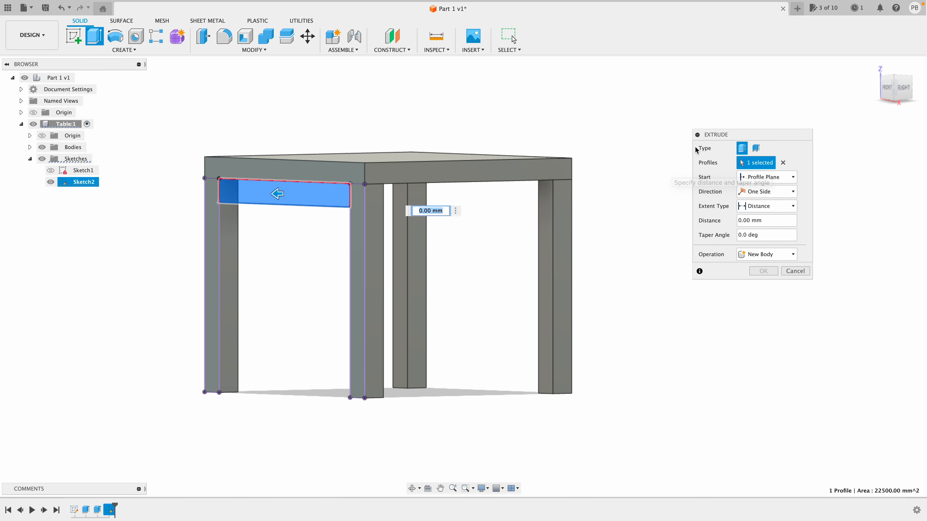
{"action": "left_click_drag", "start_coordinate": [726, 134], "coordinate": [651, 172]}
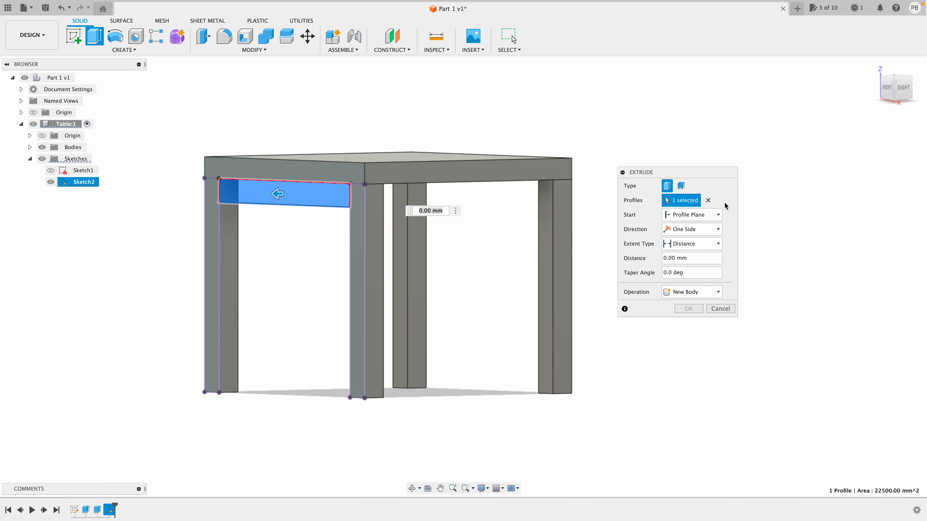
{"action": "left_click", "coordinate": [702, 218]}
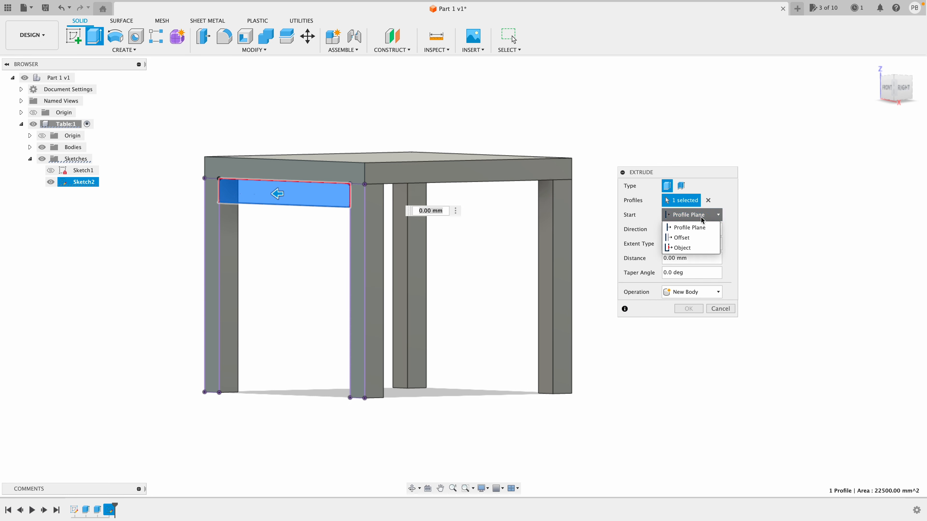
{"action": "left_click", "coordinate": [685, 238]}
{"action": "left_click", "coordinate": [674, 234]}
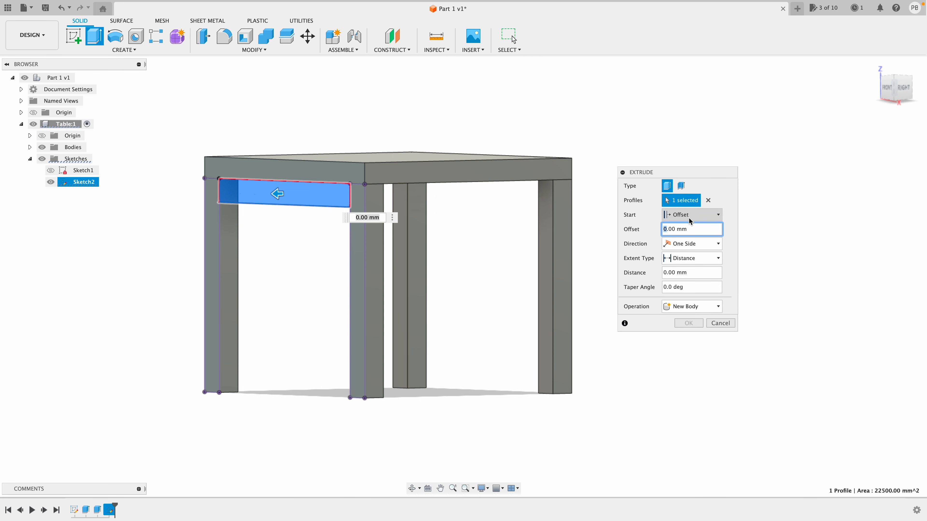
{"action": "type", "text": "-5"}
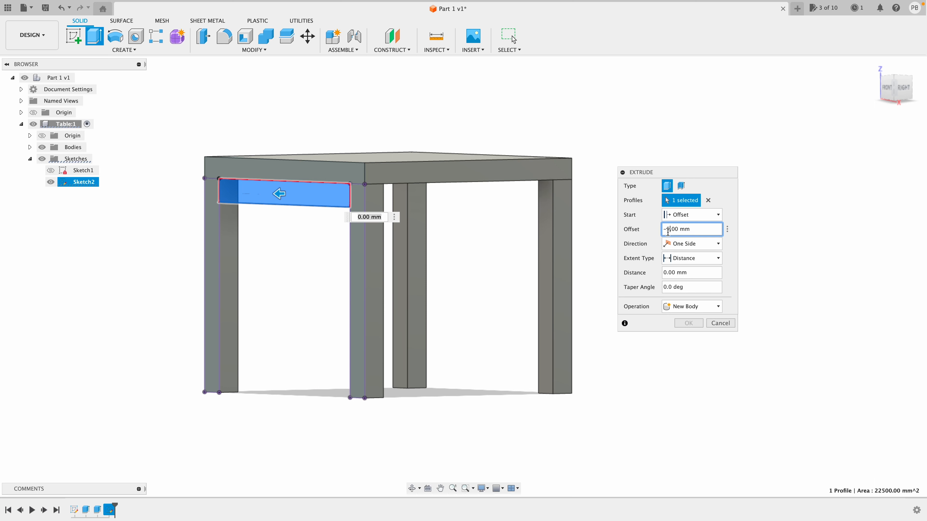
{"action": "left_click_drag", "start_coordinate": [667, 229], "coordinate": [661, 229]}
{"action": "key", "text": "BackSpace"}
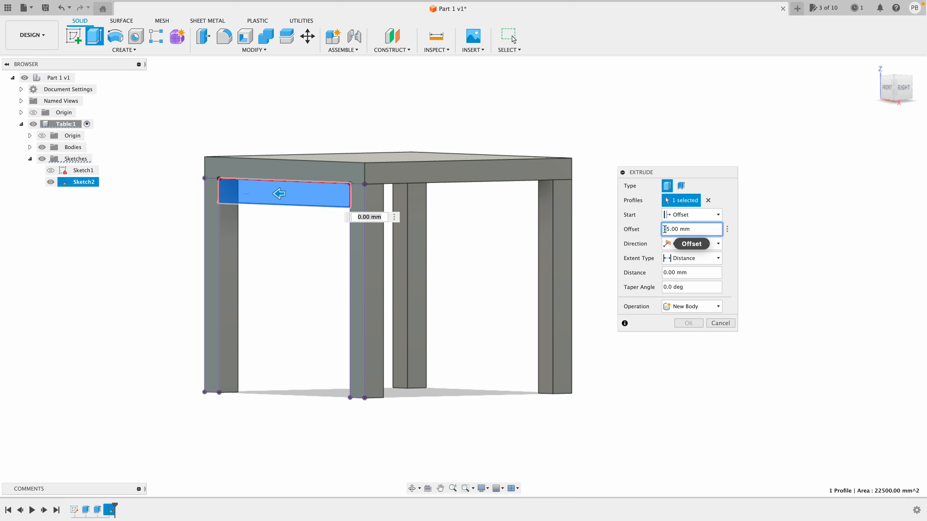
{"action": "type", "text": "-"}
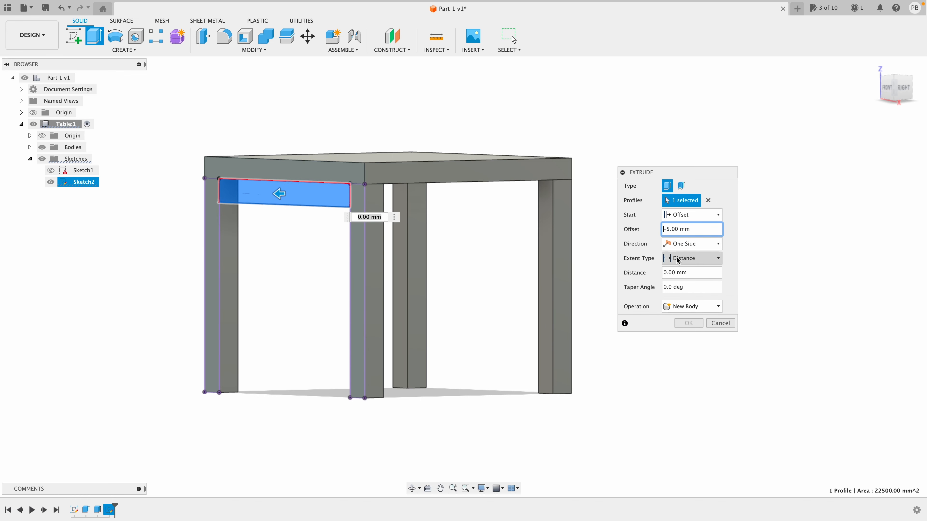
- Extrude the rectangle a distance of -20 mm as a new body to form the front rail
{"action": "left_click", "coordinate": [664, 272]}
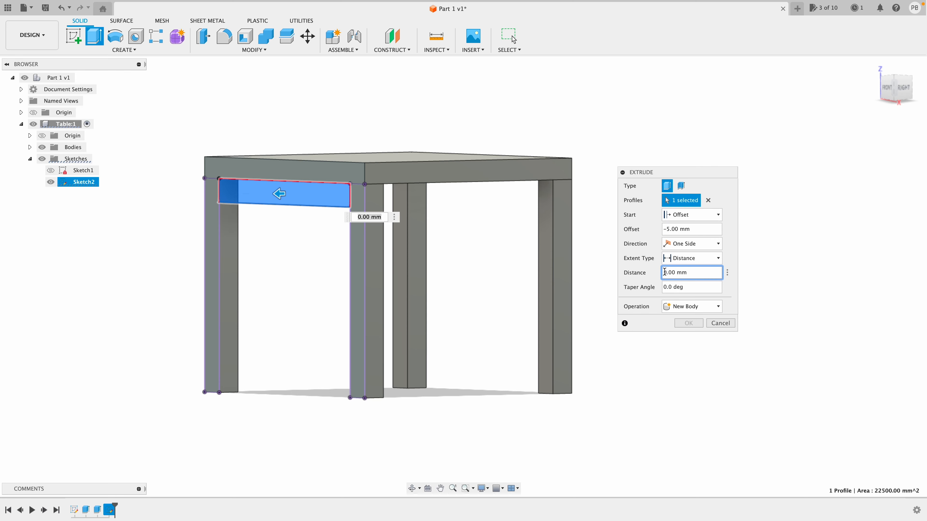
{"action": "type", "text": "2"}
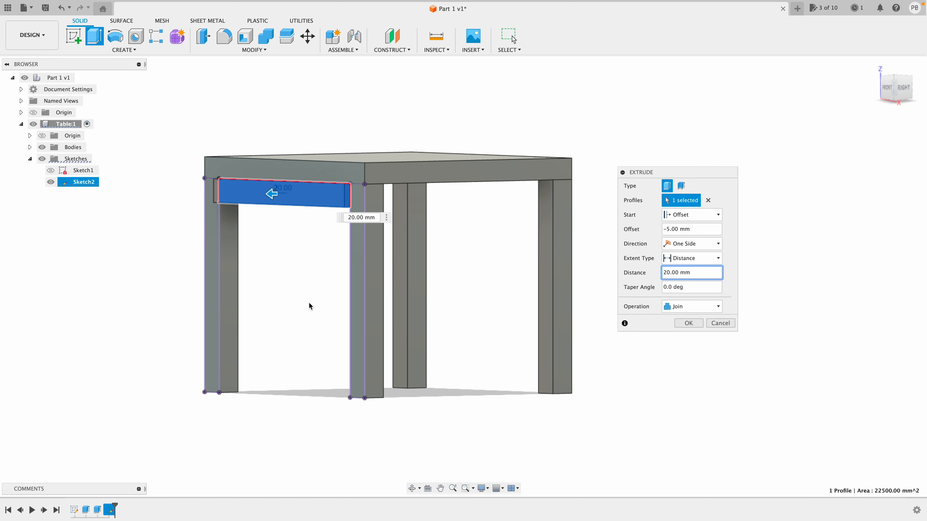
{"action": "scroll", "coordinate": [309, 305], "scroll_direction": "down", "scroll_amount": 5, "text": "shift"}
{"action": "scroll", "coordinate": [309, 306], "scroll_direction": "down", "scroll_amount": 5, "text": "shift"}
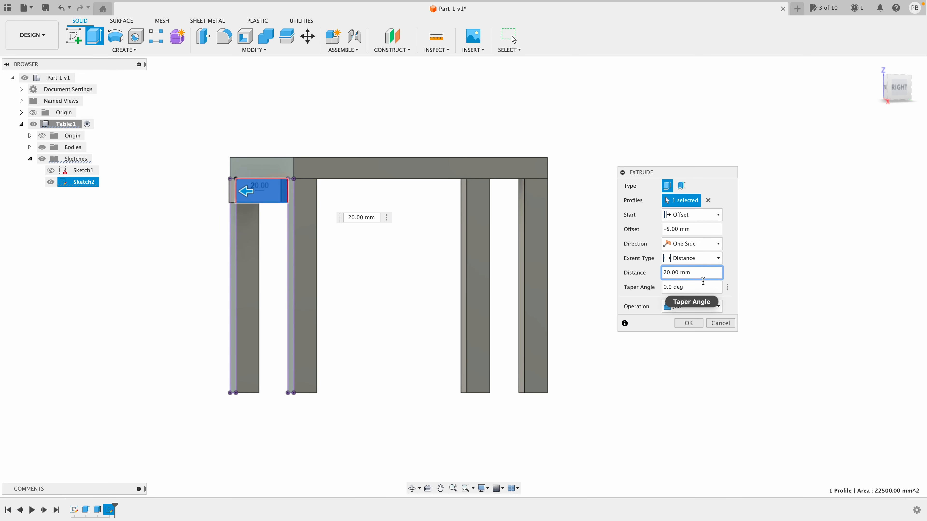
{"action": "type", "text": "-"}
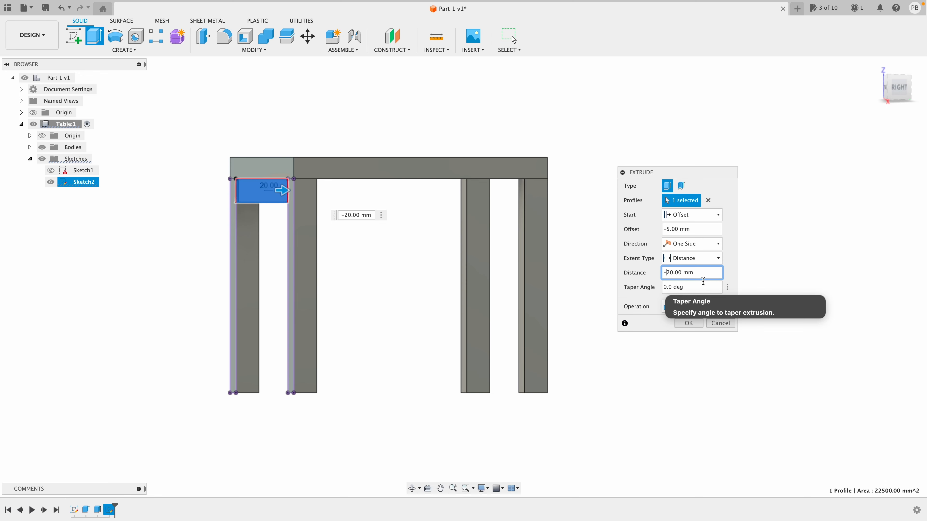
{"action": "left_click", "coordinate": [646, 279]}
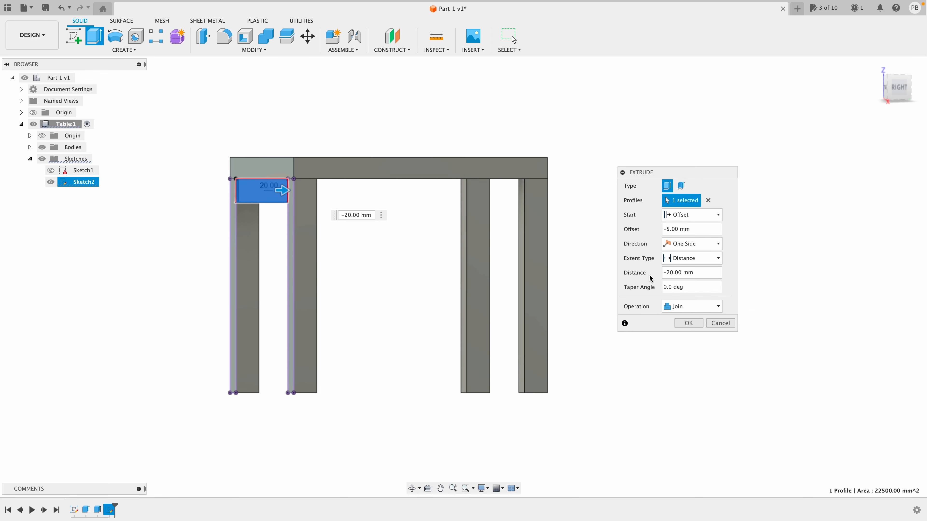
{"action": "left_click", "coordinate": [681, 306]}
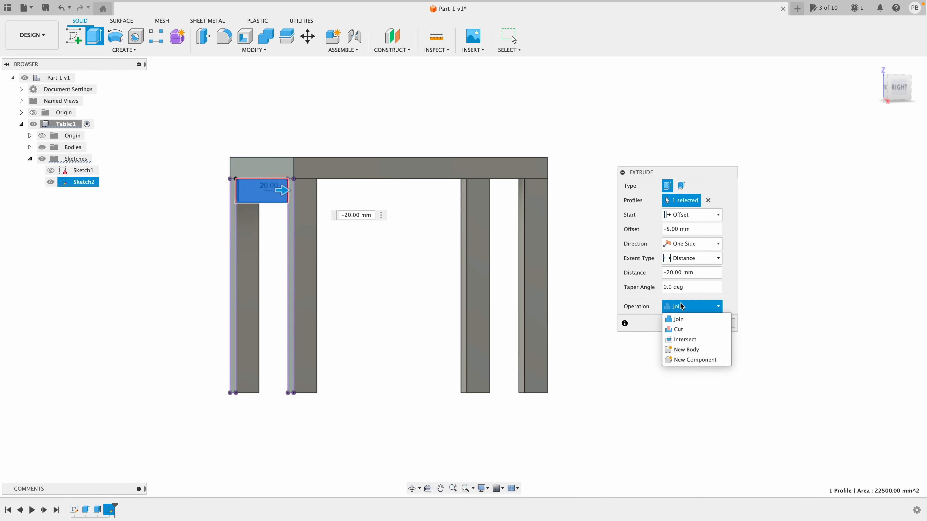
{"action": "left_click", "coordinate": [687, 350]}
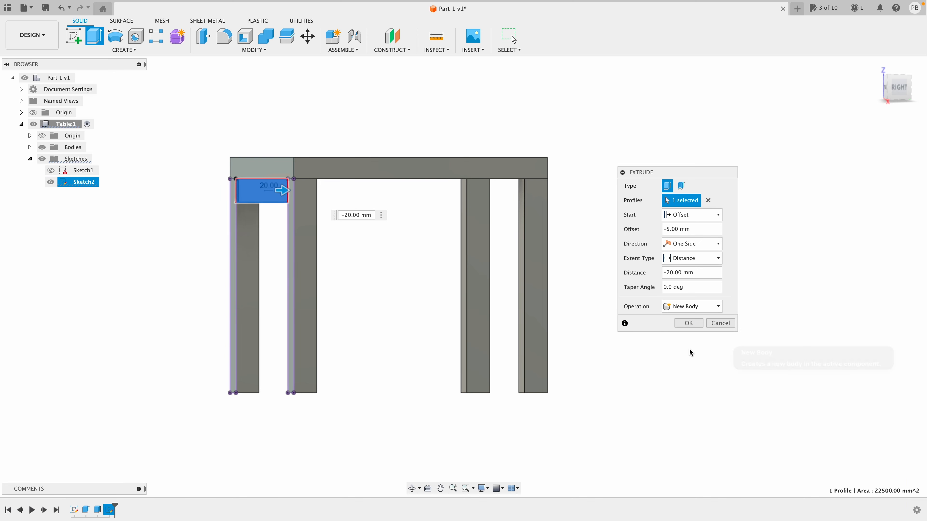
{"action": "left_click", "coordinate": [689, 325]}
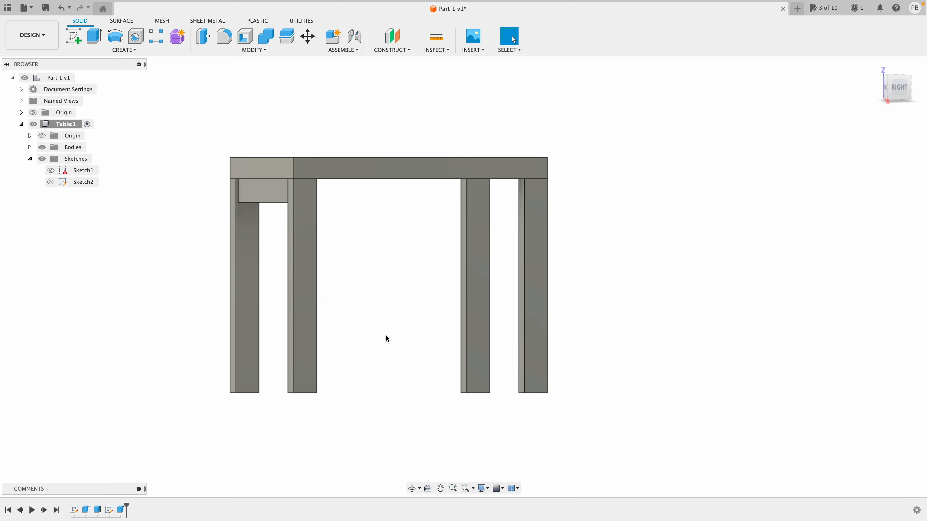
- Examine the front rail's position between the legs from below, from the side and from above
{"action": "scroll", "coordinate": [387, 339], "scroll_direction": "down", "scroll_amount": 10, "text": "shift"}
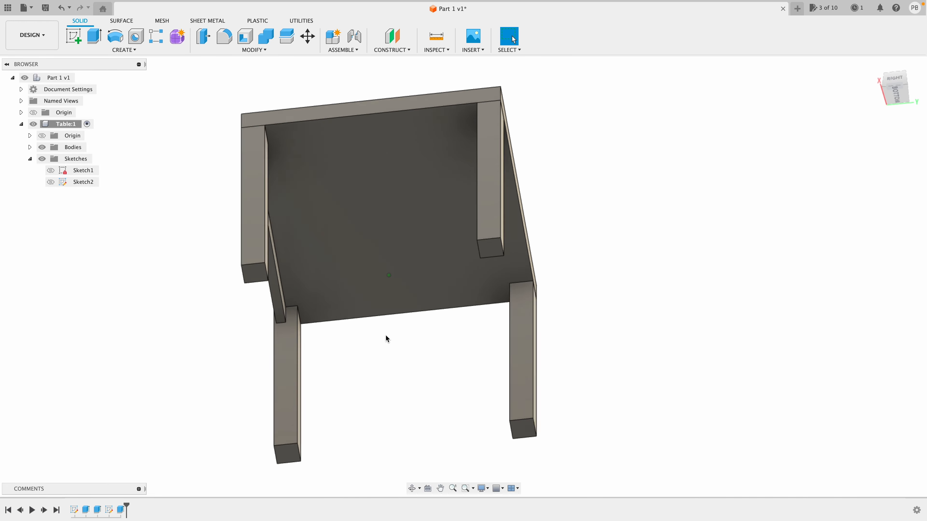
{"action": "scroll", "coordinate": [386, 338], "scroll_direction": "down", "scroll_amount": 10, "text": "shift"}
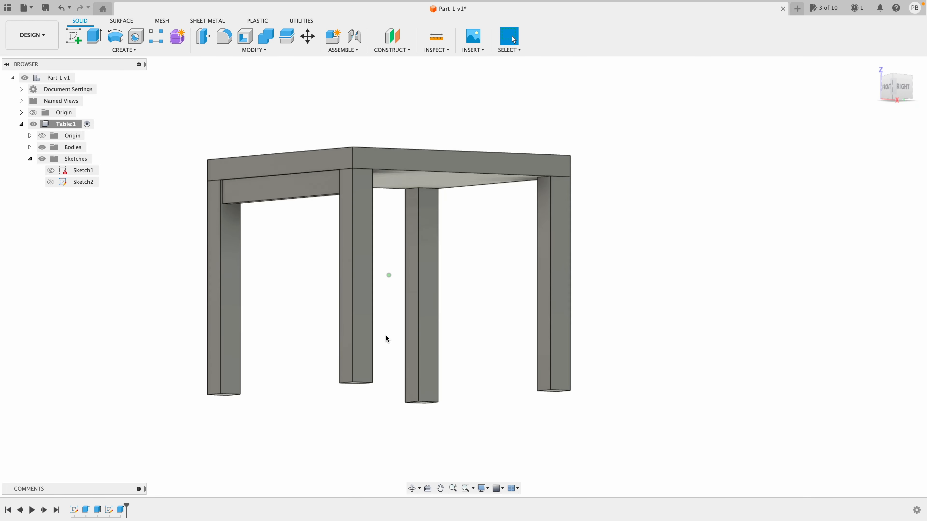
{"action": "scroll", "coordinate": [388, 339], "scroll_direction": "down", "scroll_amount": 5, "text": "shift"}
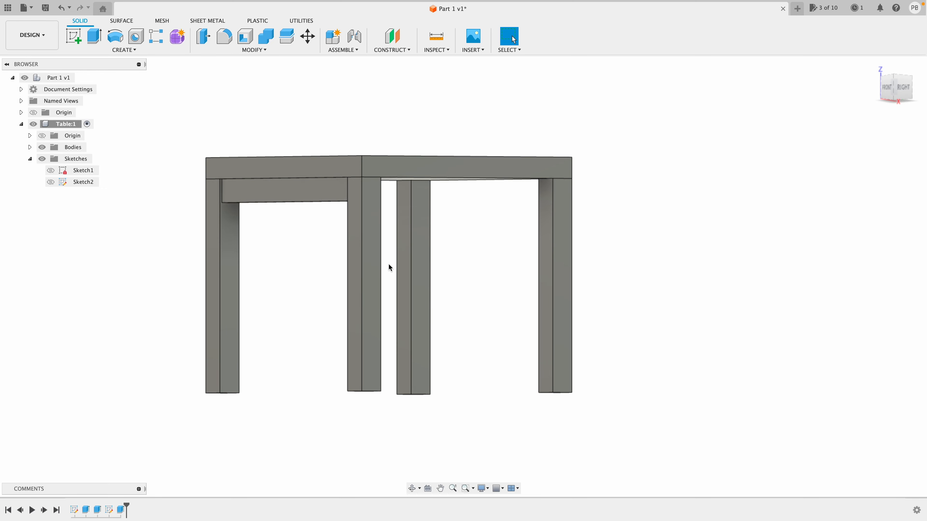
{"action": "scroll", "coordinate": [401, 292], "scroll_direction": "down", "scroll_amount": 10, "text": "shift"}
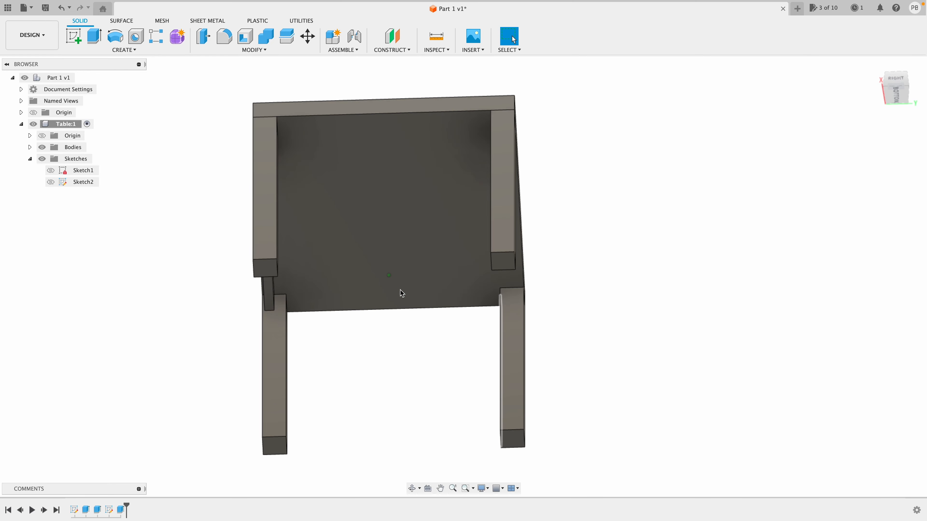
{"action": "scroll", "coordinate": [400, 291], "scroll_direction": "down", "scroll_amount": 10, "text": "shift"}
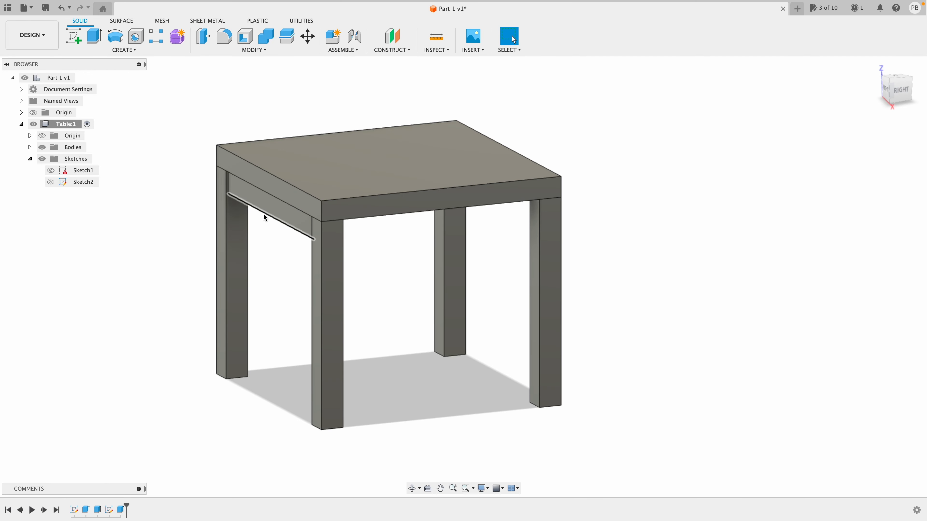
{"action": "left_click", "coordinate": [267, 205]}
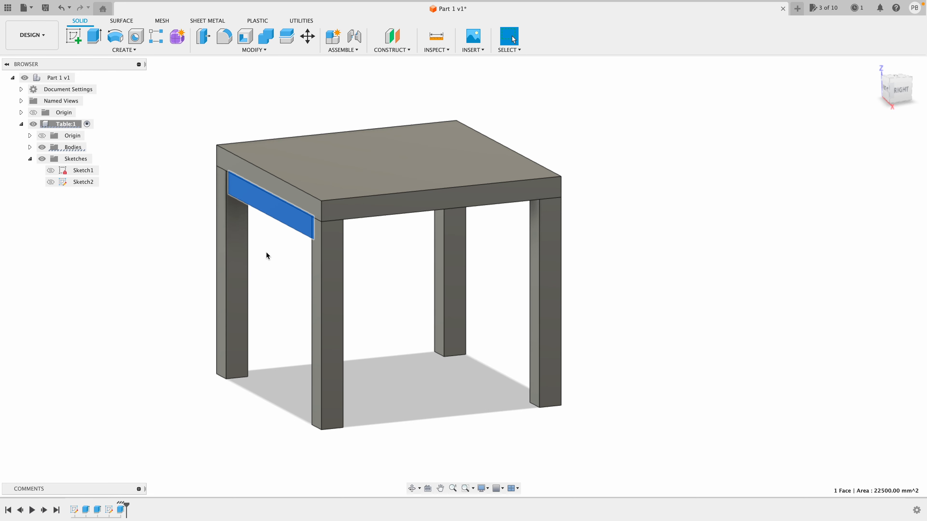
{"action": "key", "text": "Escape"}
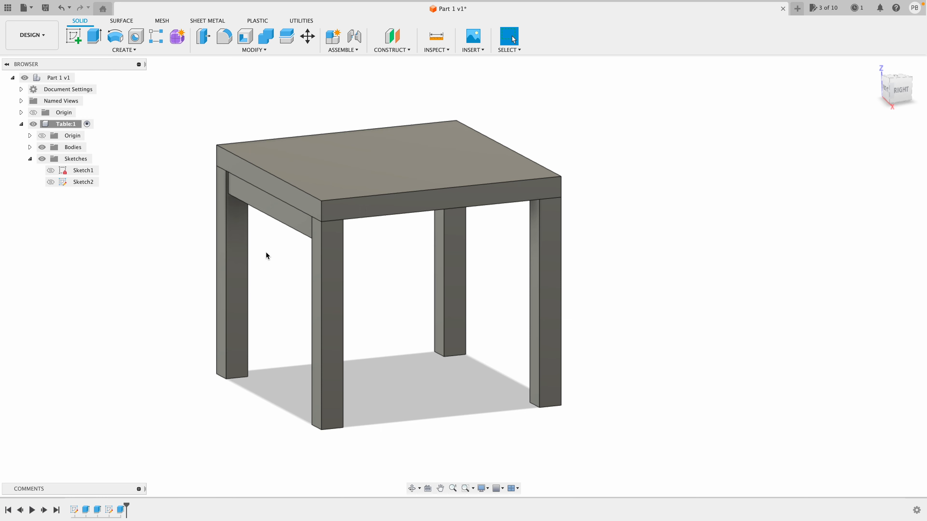
- Find the front right leg among the table's bodies and hide it
{"action": "left_click", "coordinate": [327, 314]}
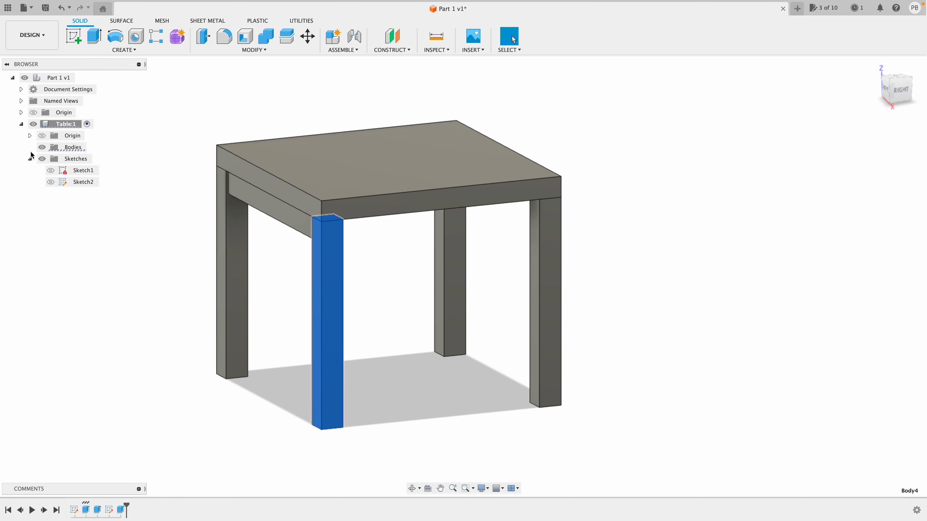
{"action": "left_click", "coordinate": [30, 147]}
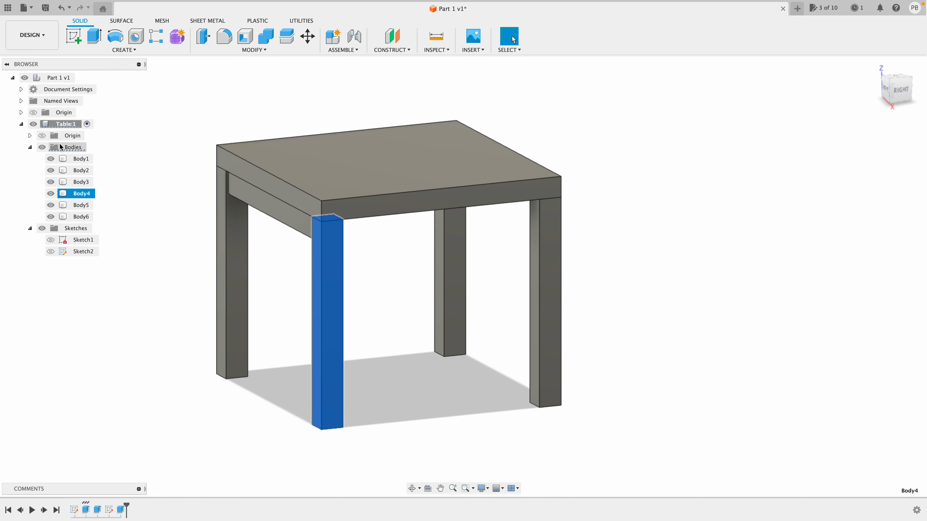
{"action": "double_click", "coordinate": [78, 194]}
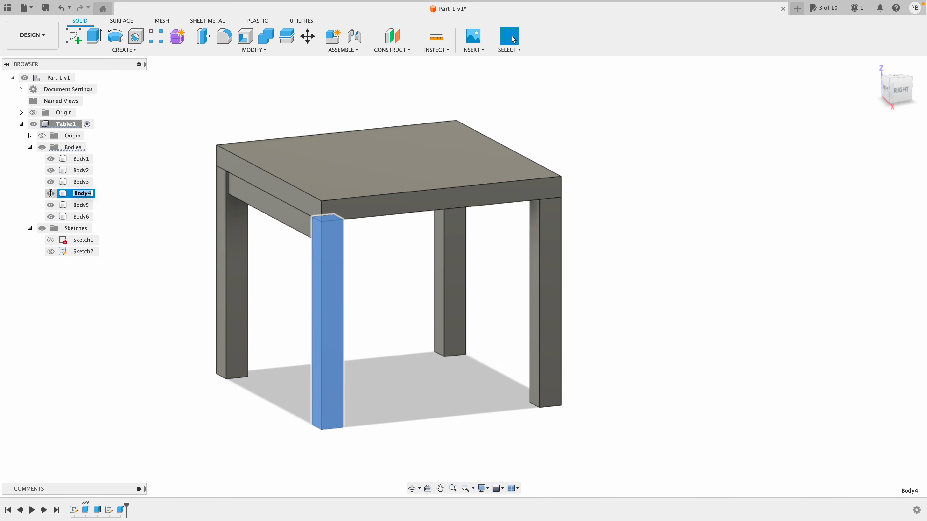
{"action": "key", "text": "Return"}
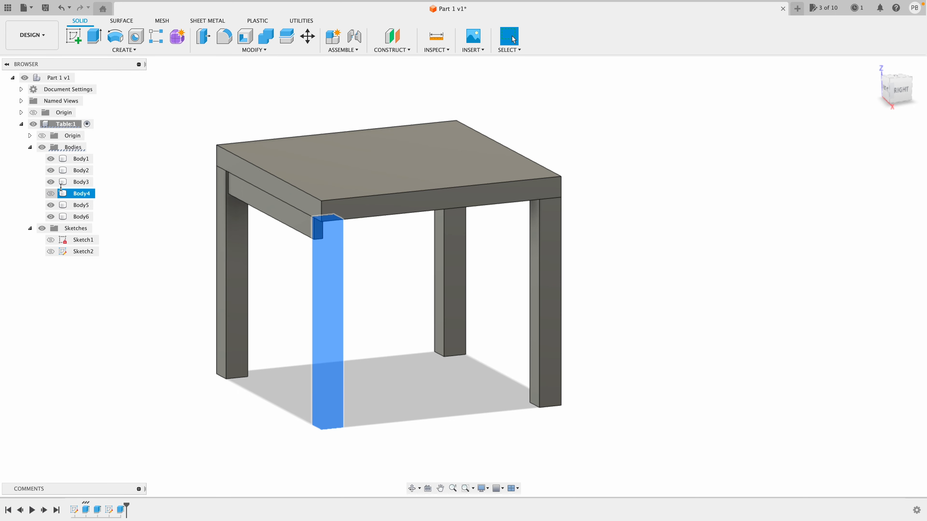
{"action": "left_click", "coordinate": [166, 266]}
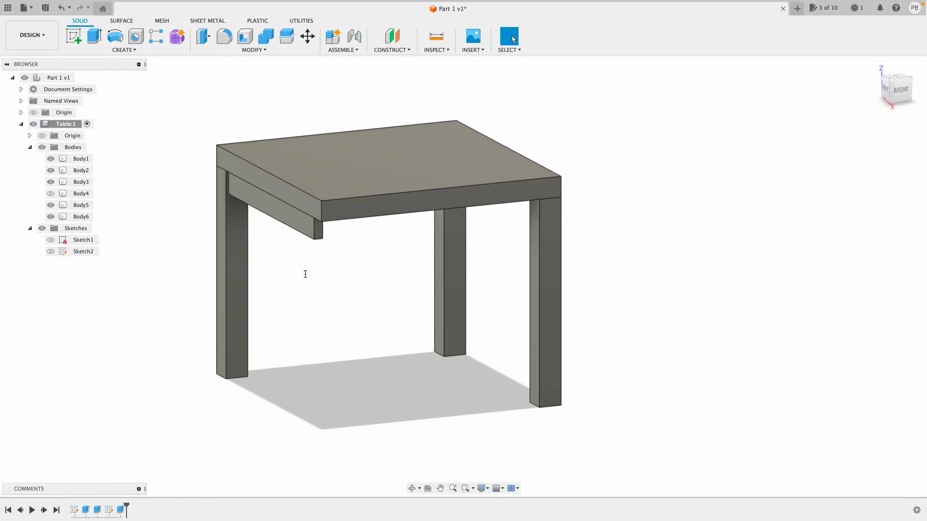
- Hide the tabletop and the three remaining legs, leaving only the front rail shown
{"action": "left_click", "coordinate": [320, 230]}
{"action": "left_click", "coordinate": [51, 205]}
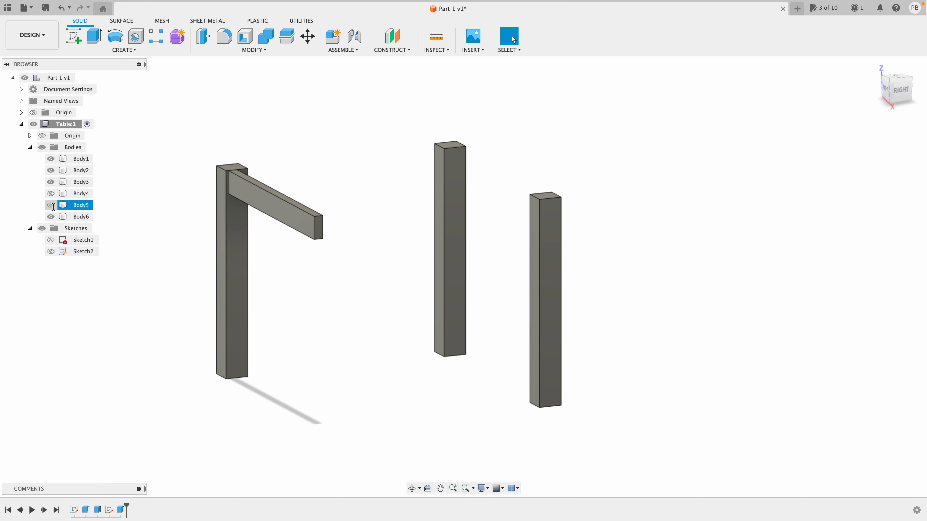
{"action": "left_click", "coordinate": [50, 181]}
{"action": "left_click", "coordinate": [51, 170]}
{"action": "left_click", "coordinate": [51, 159]}
{"action": "scroll", "coordinate": [252, 226], "scroll_direction": "up", "scroll_amount": 5}
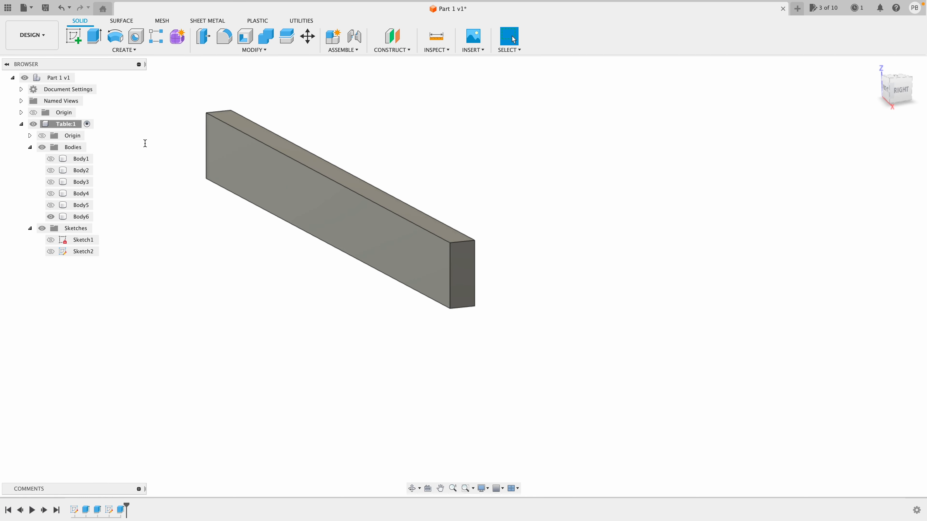
- Start a sketch on the front rail's right end face and draw a vertical construction line between the midpoints of its upper and lower edges
{"action": "left_click", "coordinate": [74, 36]}
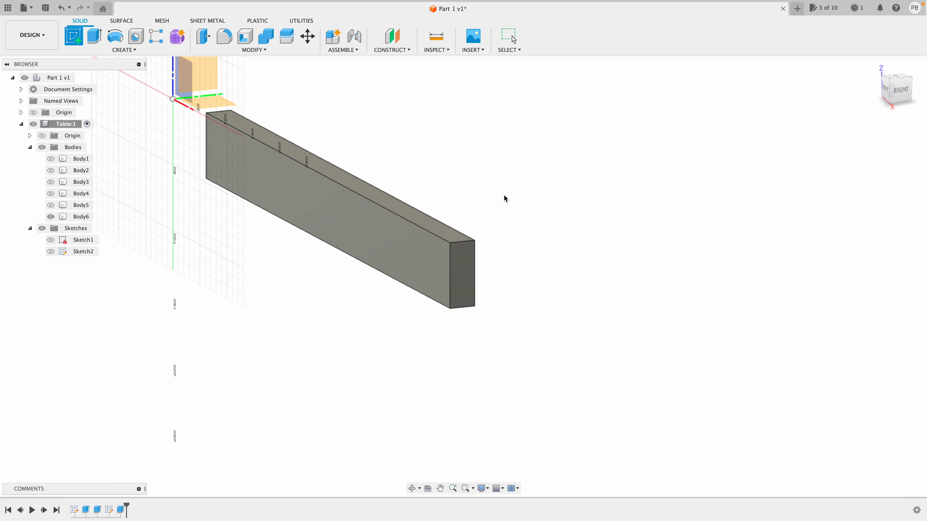
{"action": "left_click", "coordinate": [469, 264]}
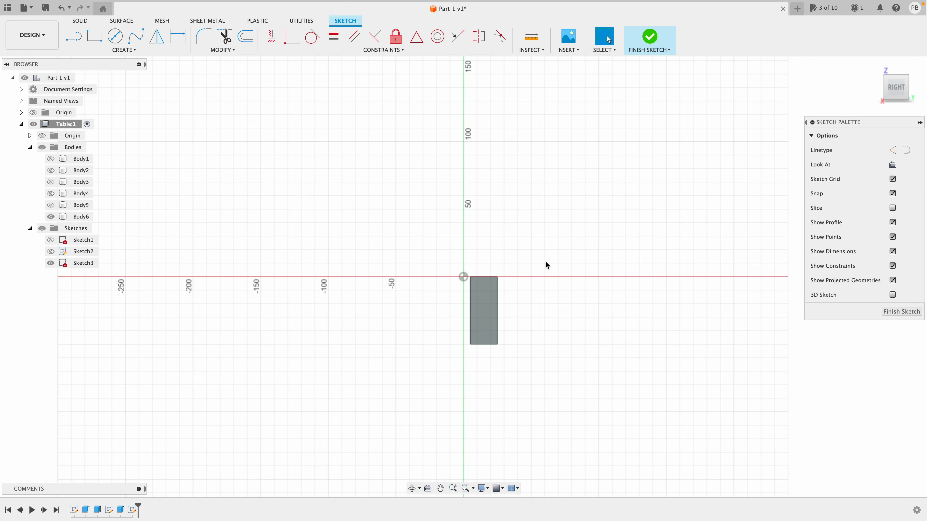
{"action": "scroll", "coordinate": [519, 321], "scroll_direction": "up", "scroll_amount": 5}
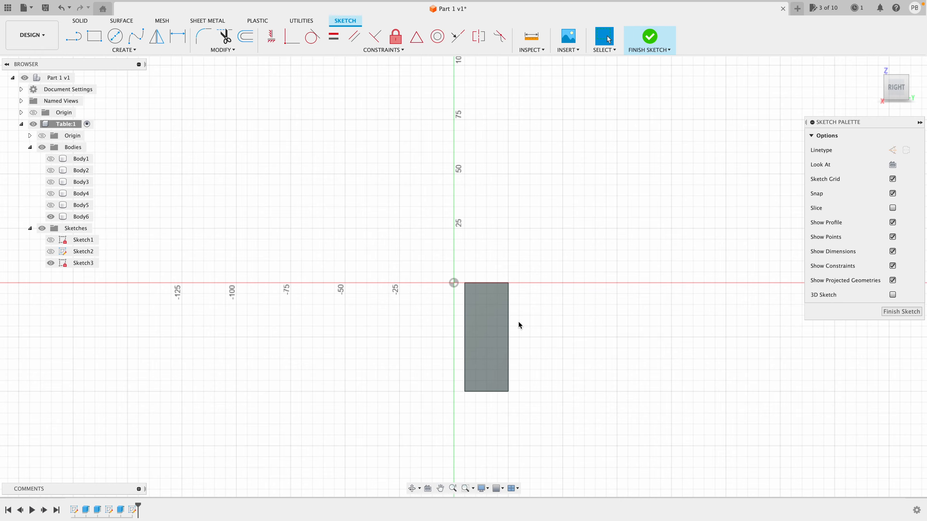
{"action": "scroll", "coordinate": [527, 321], "scroll_direction": "up", "scroll_amount": 2}
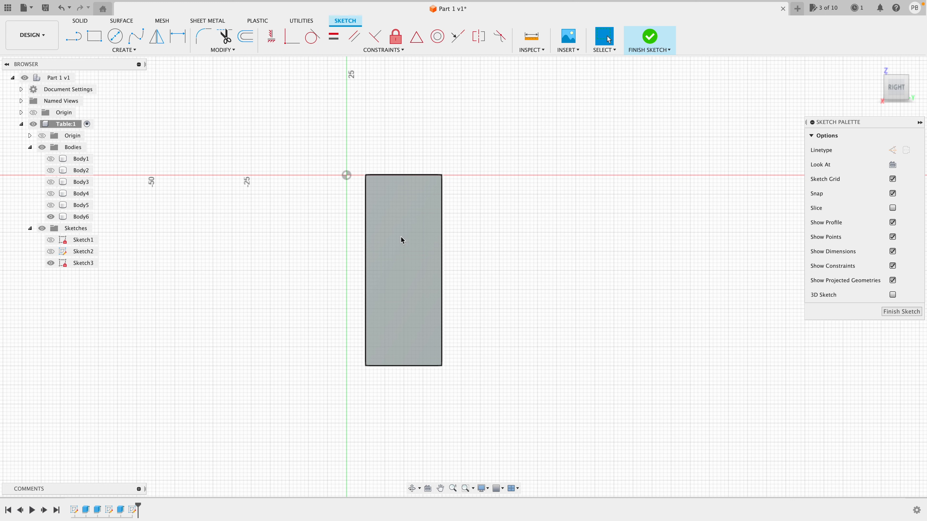
{"action": "left_click", "coordinate": [78, 40]}
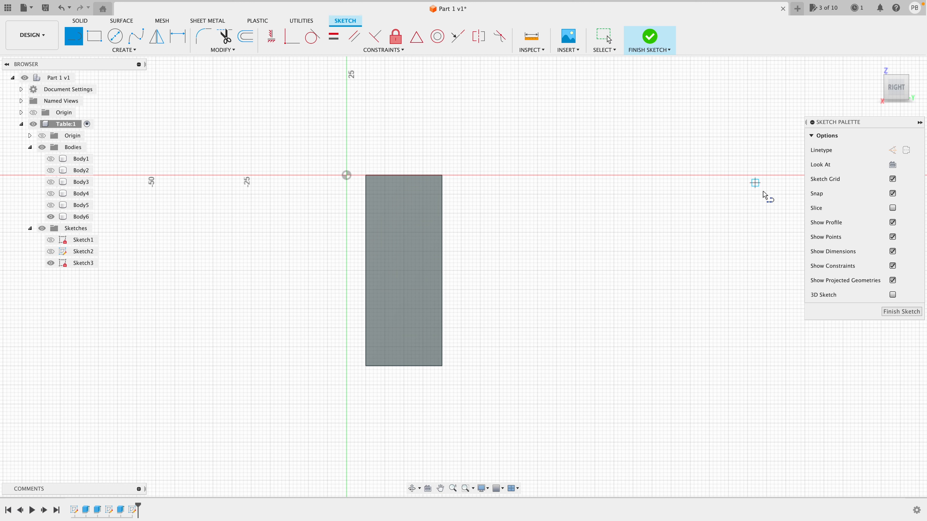
{"action": "left_click_drag", "start_coordinate": [858, 123], "coordinate": [812, 143]}
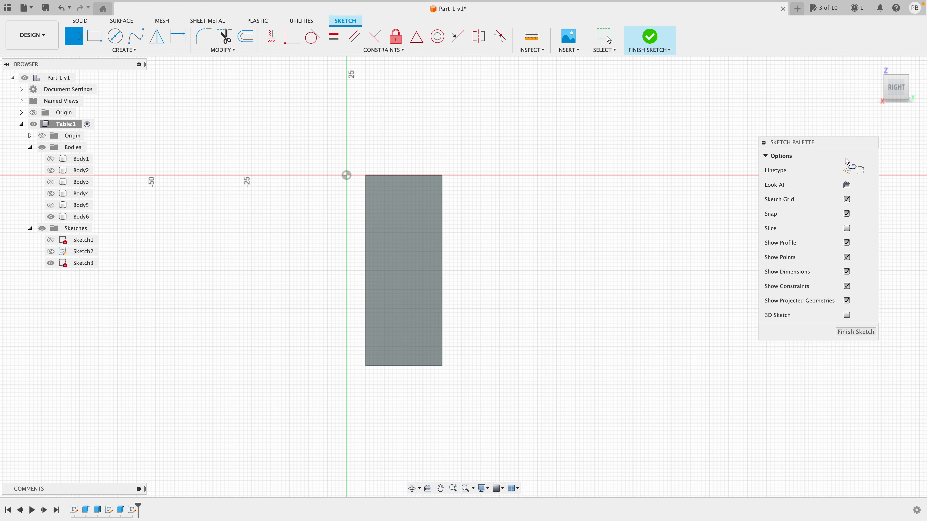
{"action": "left_click", "coordinate": [846, 171]}
{"action": "left_click", "coordinate": [403, 175]}
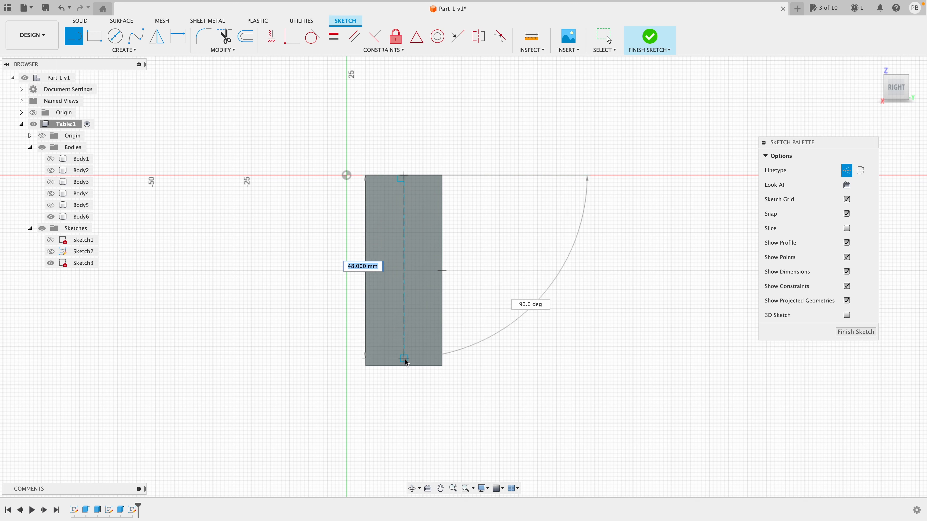
{"action": "left_click", "coordinate": [404, 365]}
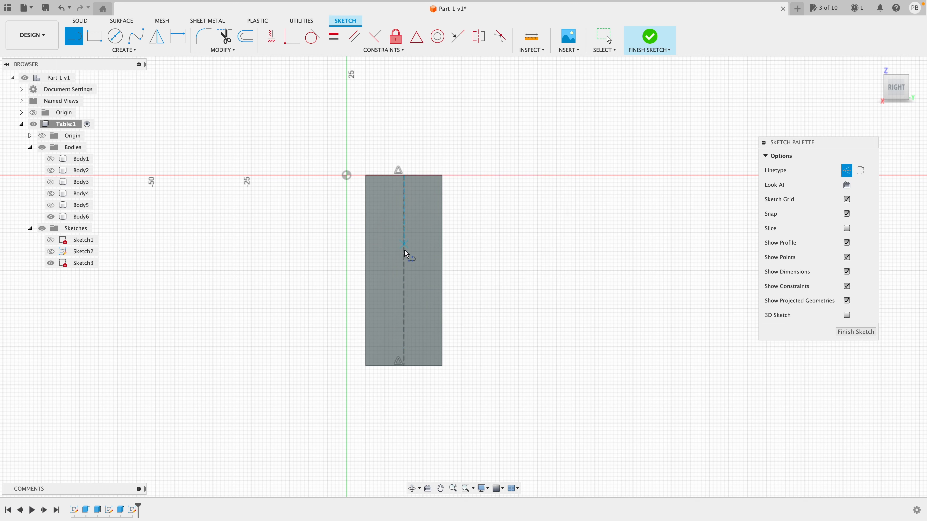
- Draw two 25 mm construction lines from the centre line's midpoint, one up to the upper edge and one down to the lower edge
{"action": "left_click", "coordinate": [403, 270]}
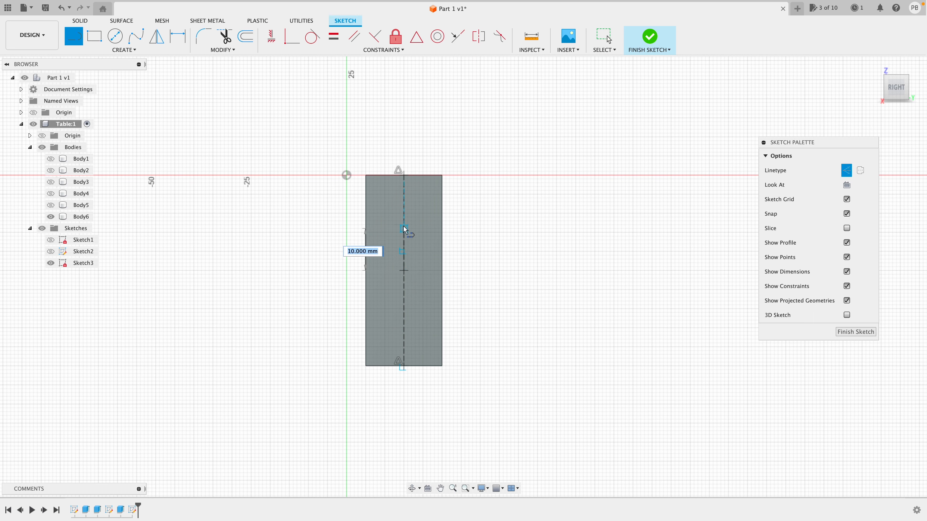
{"action": "key", "text": "Escape"}
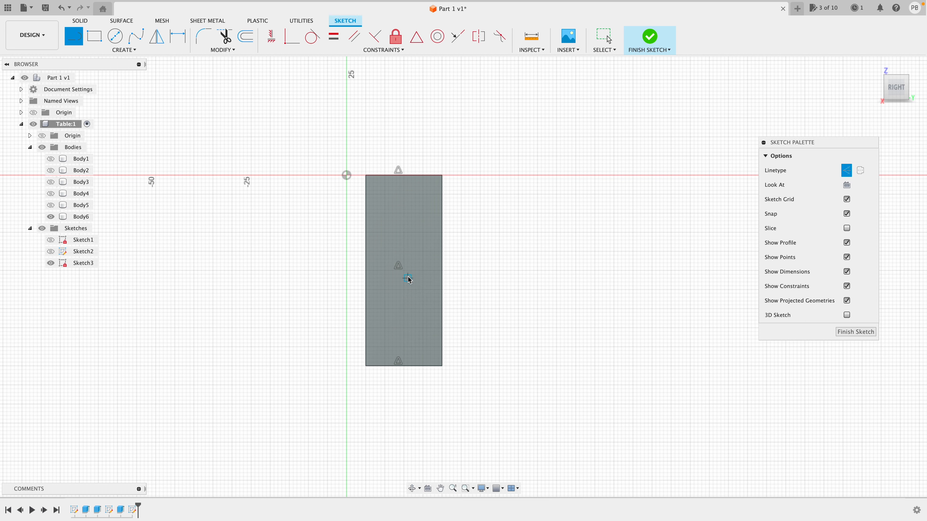
{"action": "left_click", "coordinate": [404, 270]}
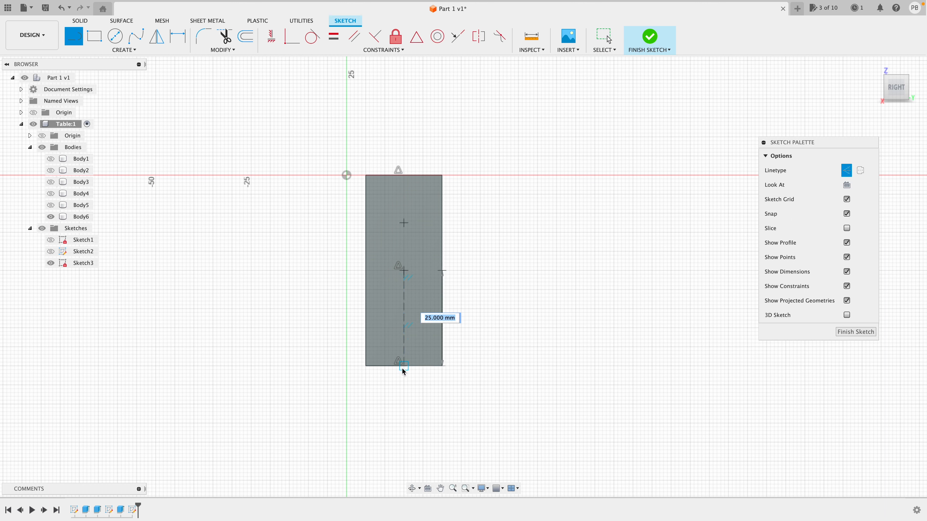
{"action": "left_click", "coordinate": [403, 366]}
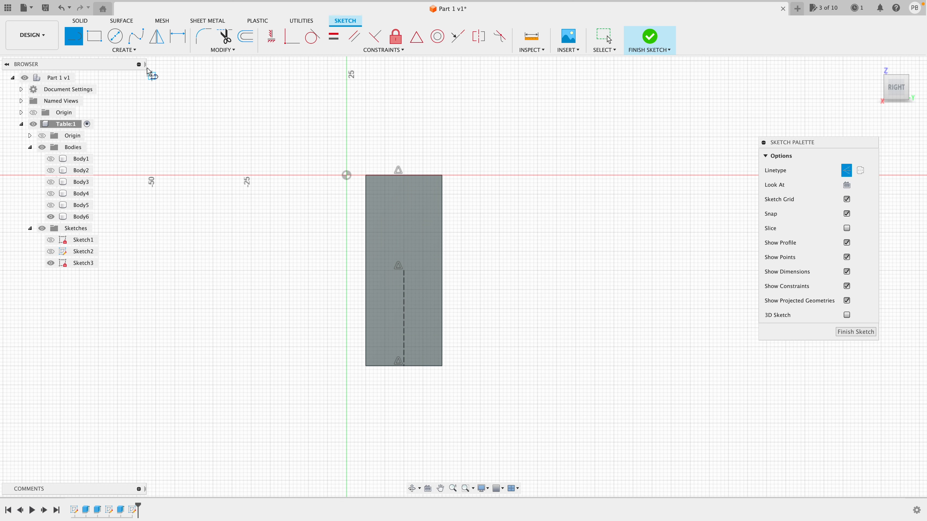
- Draw an 8 mm diameter circle with normal linetype, centred on the midpoint of the upper construction line
{"action": "left_click", "coordinate": [117, 37]}
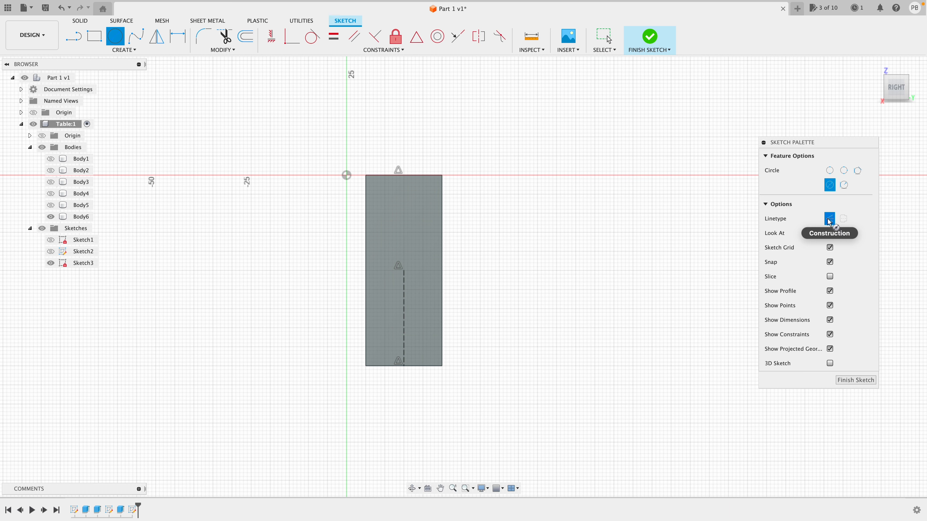
{"action": "left_click", "coordinate": [829, 219]}
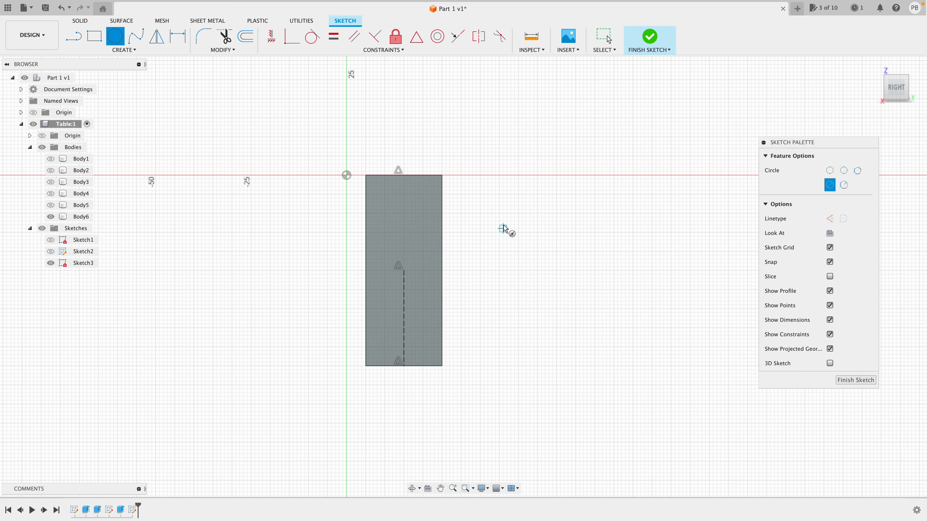
{"action": "left_click", "coordinate": [403, 222]}
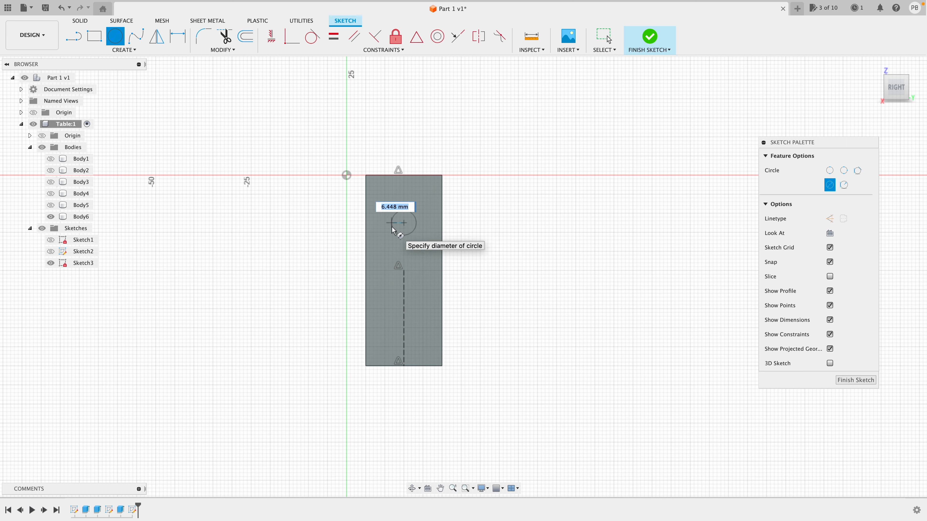
{"action": "type", "text": "8"}
{"action": "key", "text": "Return"}
{"action": "key", "text": "Escape"}
- Draw a second 8 mm diameter circle centred on the midpoint of the lower construction line
{"action": "key", "text": "c"}
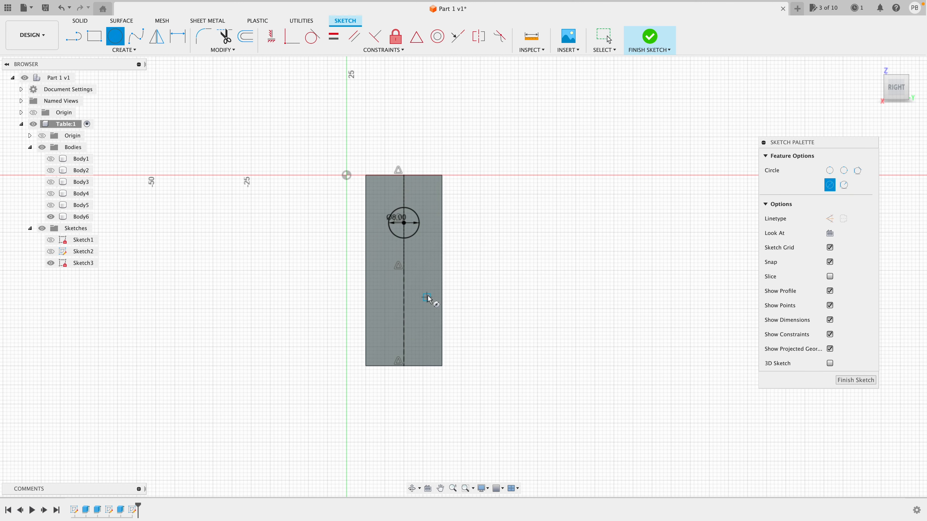
{"action": "left_click", "coordinate": [404, 317]}
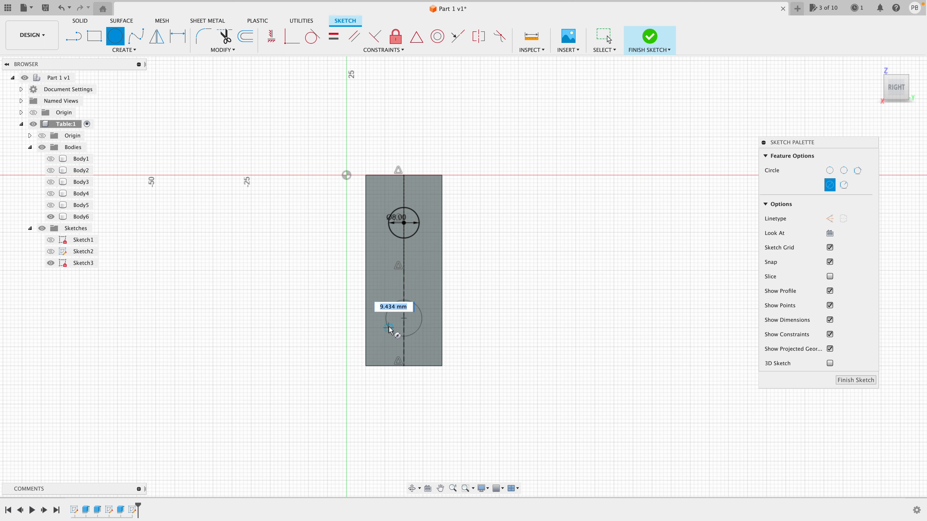
{"action": "type", "text": "8"}
{"action": "key", "text": "Return"}
{"action": "key", "text": "Escape"}
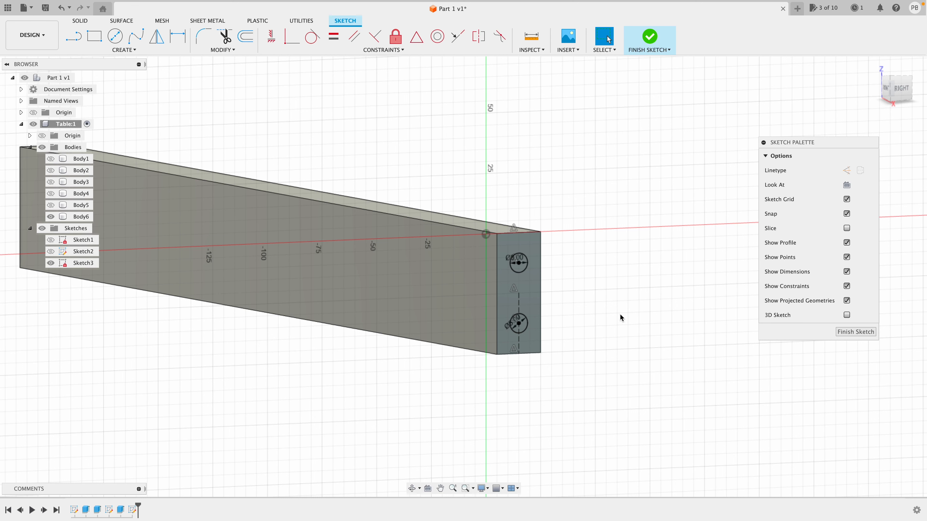
- Set up a symmetric extruded cut of both circles with a distance of 20 mm
{"action": "key", "text": "e"}
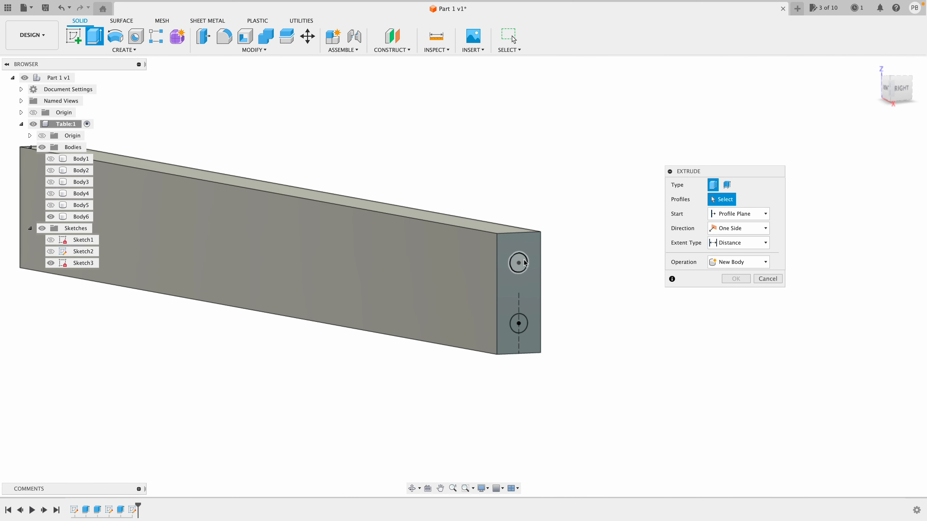
{"action": "left_click", "coordinate": [522, 263]}
{"action": "left_click", "coordinate": [519, 323]}
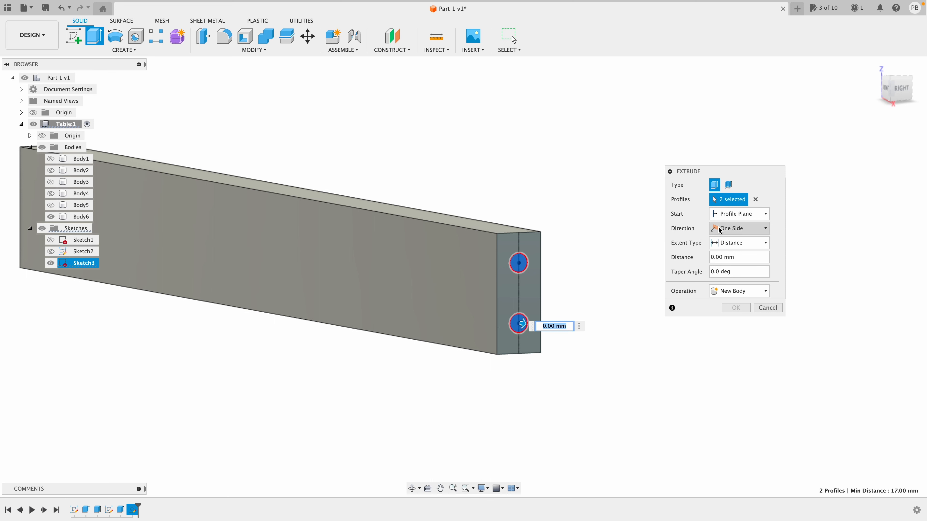
{"action": "left_click", "coordinate": [747, 228]}
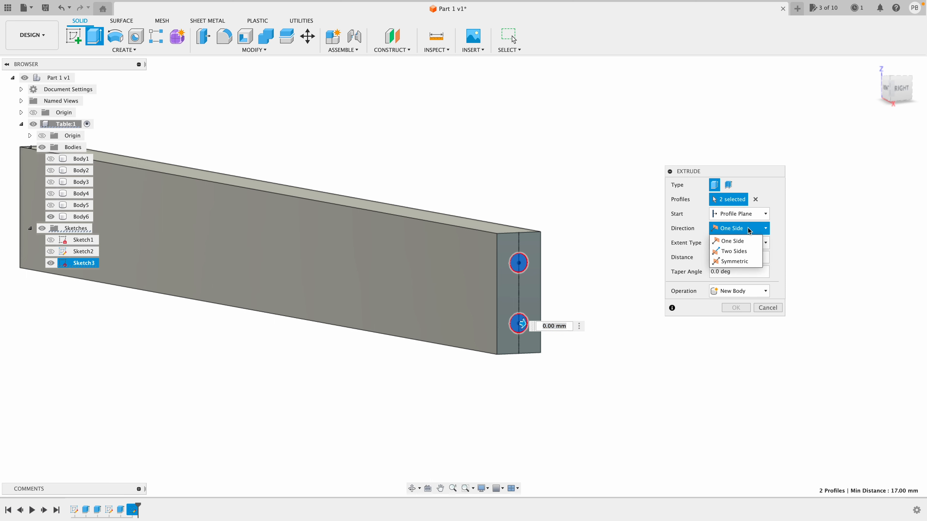
{"action": "left_click", "coordinate": [736, 261]}
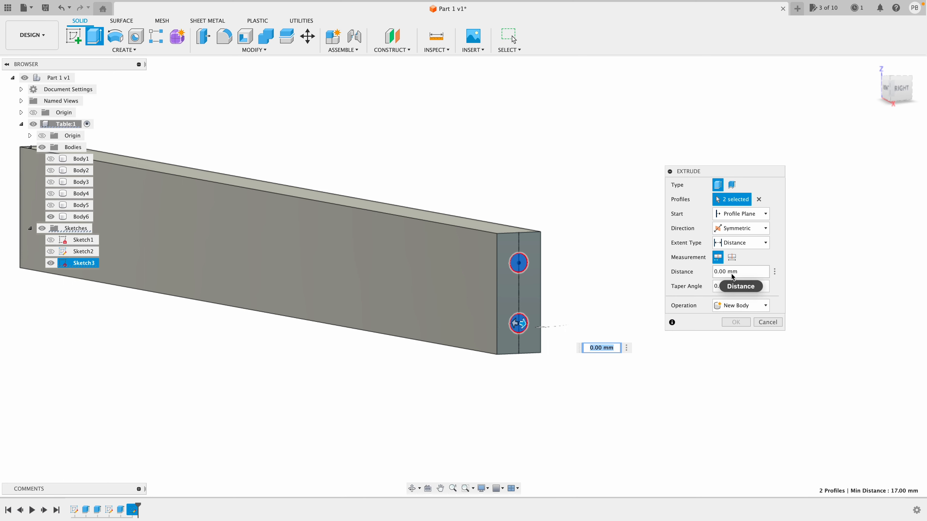
{"action": "left_click", "coordinate": [743, 276]}
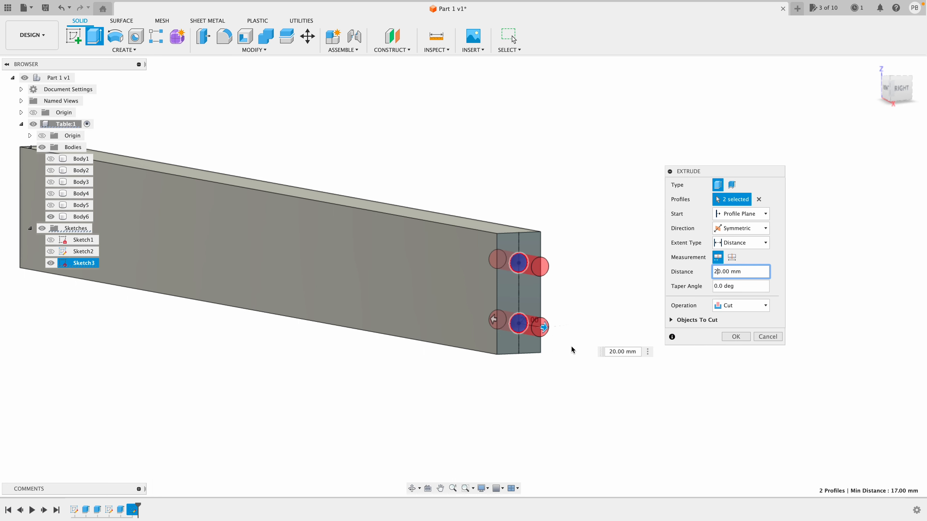
- Show the front right leg so the cut includes both the leg and the rail, and check the hole positions from the front
{"action": "scroll", "coordinate": [571, 350], "scroll_direction": "up", "scroll_amount": 3}
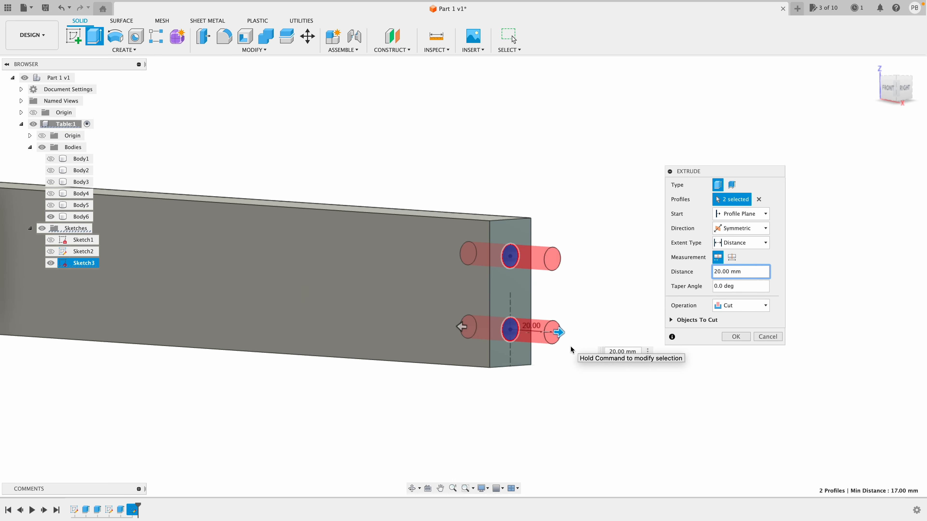
{"action": "scroll", "coordinate": [570, 345], "scroll_direction": "down", "scroll_amount": 3}
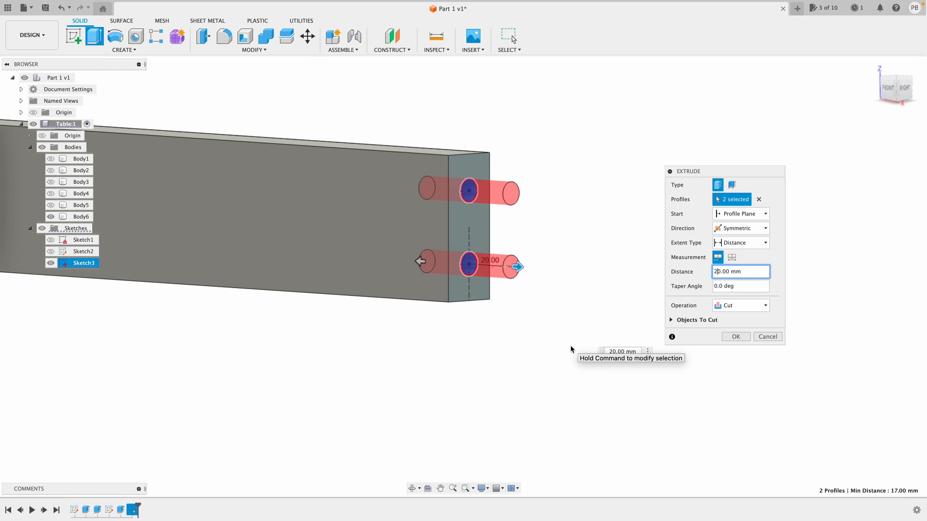
{"action": "left_click", "coordinate": [671, 320]}
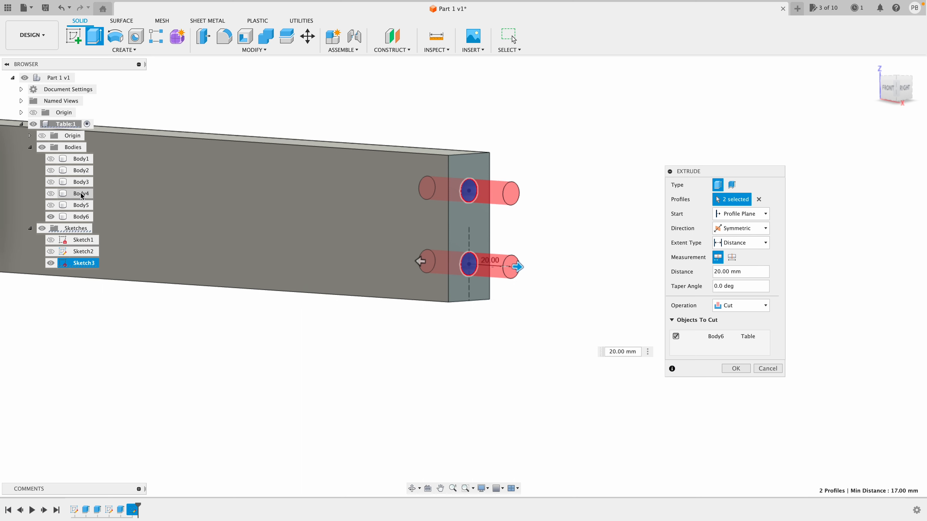
{"action": "left_click", "coordinate": [50, 194]}
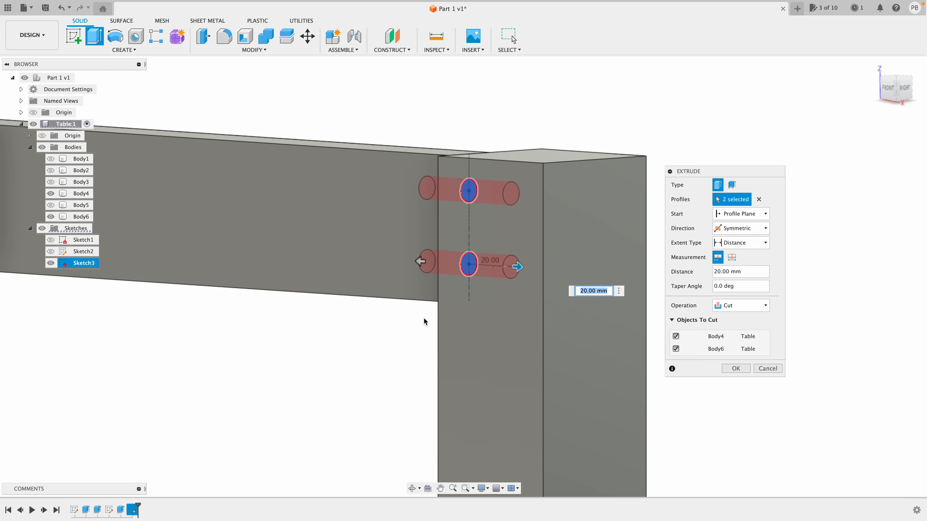
{"action": "middle_click_drag", "start_coordinate": [425, 323], "coordinate": [424, 321], "text": "shift"}
{"action": "scroll", "coordinate": [422, 317], "scroll_direction": "left", "scroll_amount": 10, "text": "shift"}
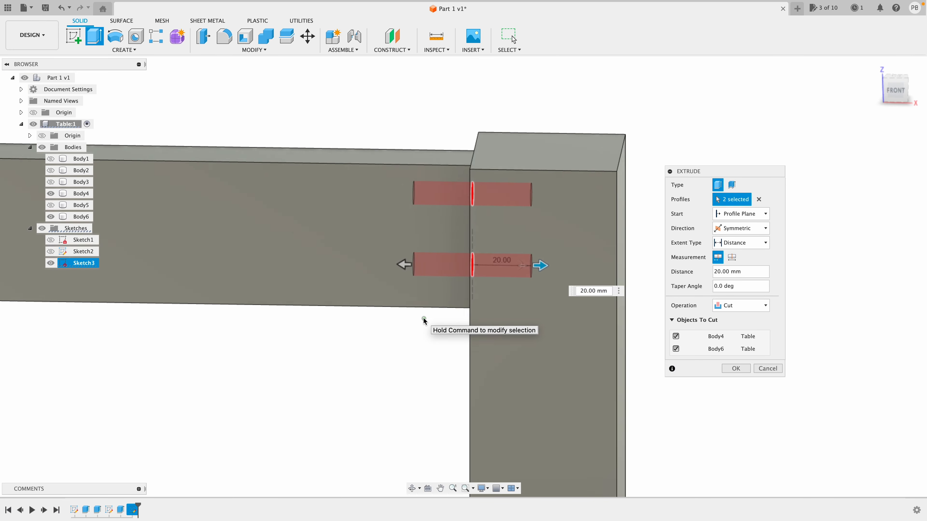
- Inspect the hole preview at the joint and complete the symmetric cut through the rail and front right leg
{"action": "scroll", "coordinate": [423, 317], "scroll_direction": "left", "scroll_amount": 8, "text": "shift"}
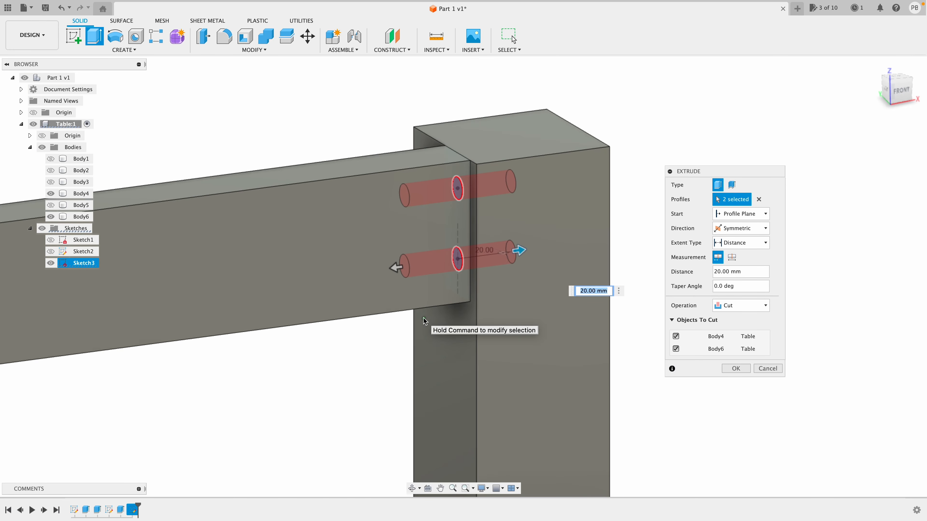
{"action": "scroll", "coordinate": [423, 317], "scroll_direction": "left", "scroll_amount": 10, "text": "shift"}
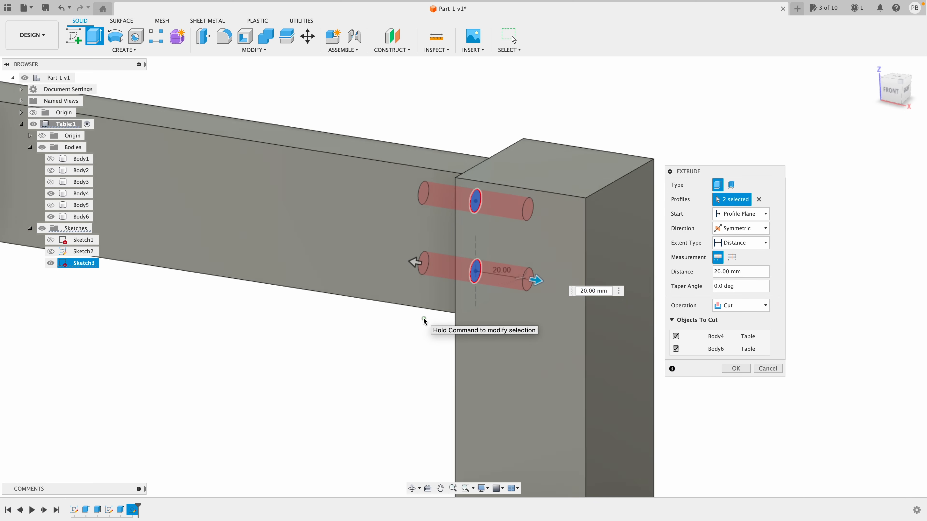
{"action": "left_click", "coordinate": [740, 370]}
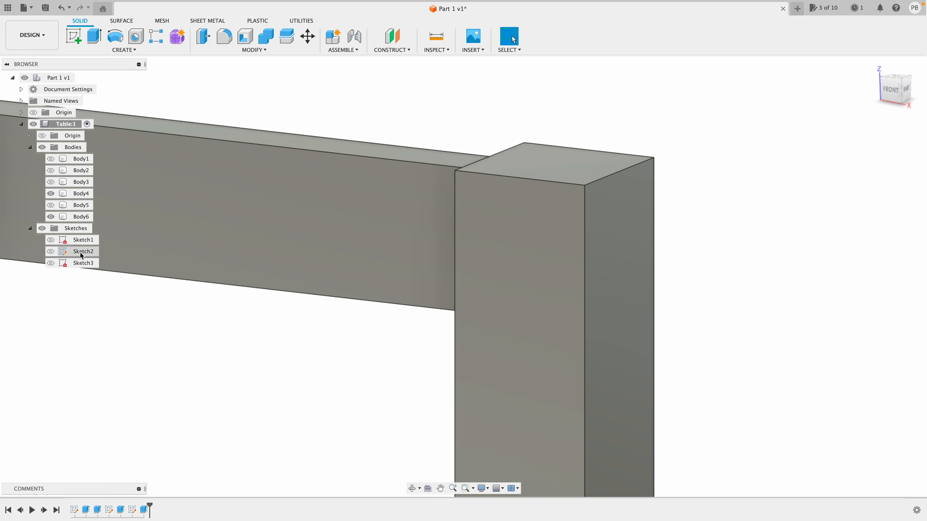
- Hide the front right leg and inspect the dowel holes in the rail, comparing both of its ends
{"action": "left_click", "coordinate": [50, 193]}
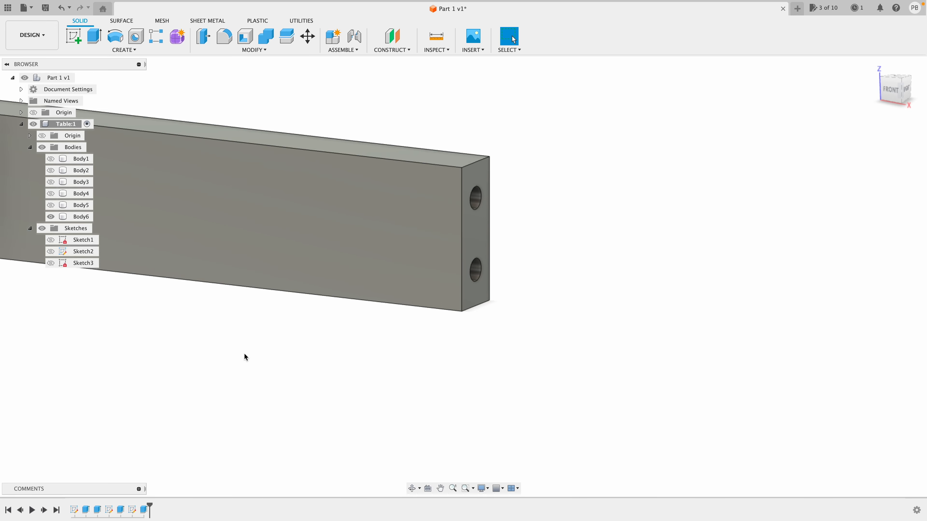
{"action": "scroll", "coordinate": [244, 353], "scroll_direction": "right", "scroll_amount": 10, "text": "shift"}
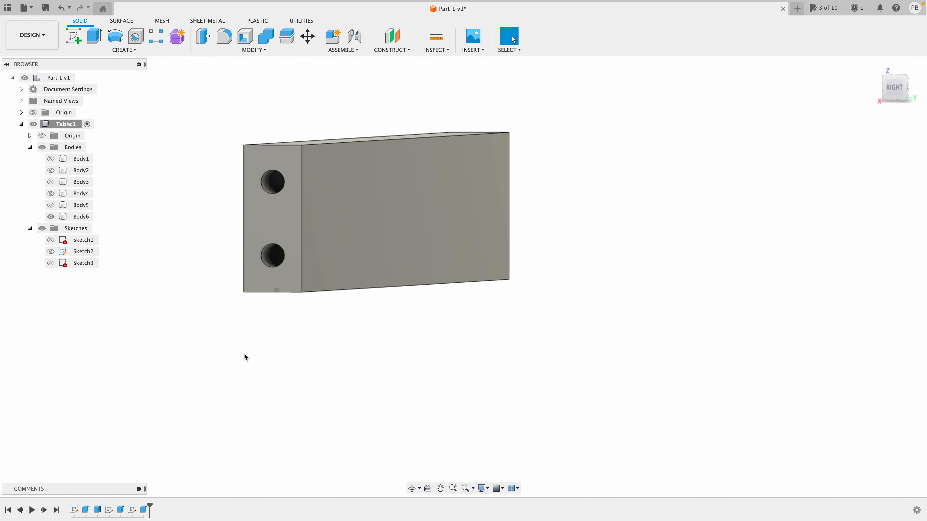
{"action": "scroll", "coordinate": [244, 353], "scroll_direction": "right", "scroll_amount": 10, "text": "shift"}
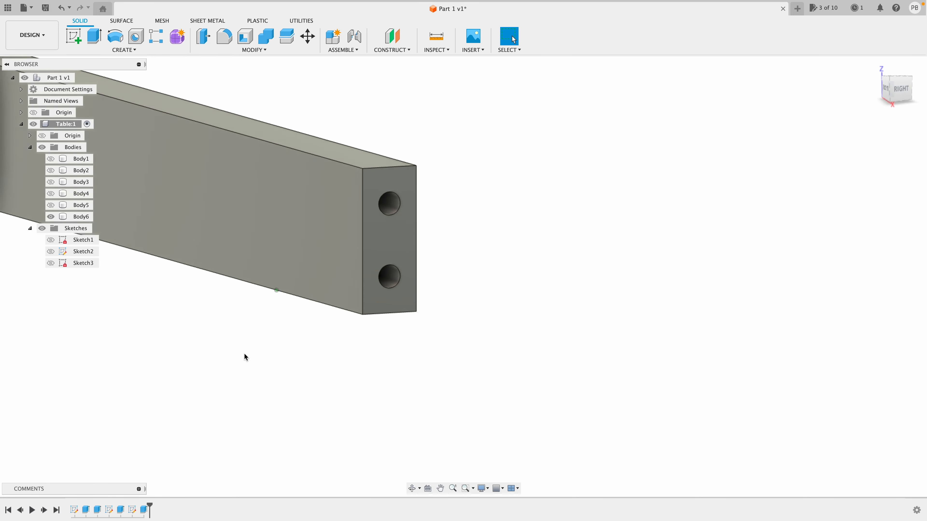
{"action": "scroll", "coordinate": [244, 354], "scroll_direction": "down", "scroll_amount": 3}
{"action": "left_click", "coordinate": [495, 242]}
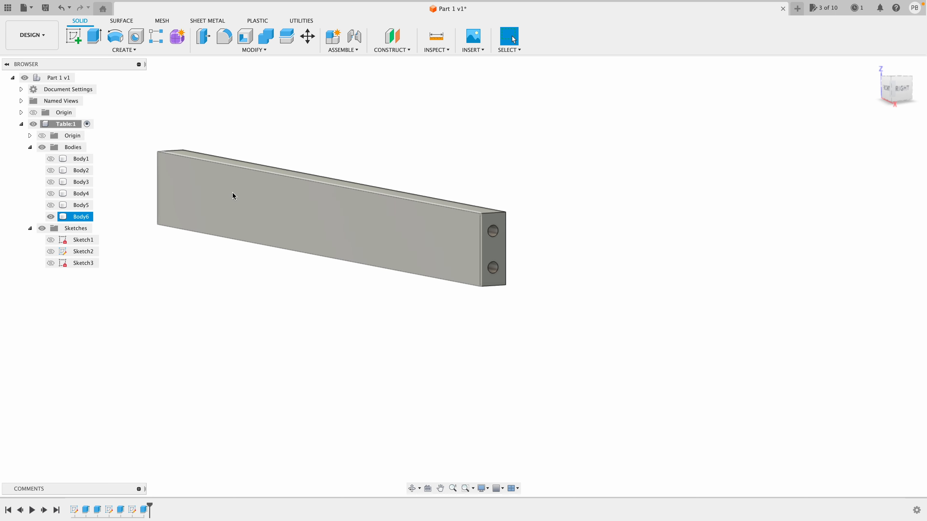
{"action": "left_click", "coordinate": [273, 268]}
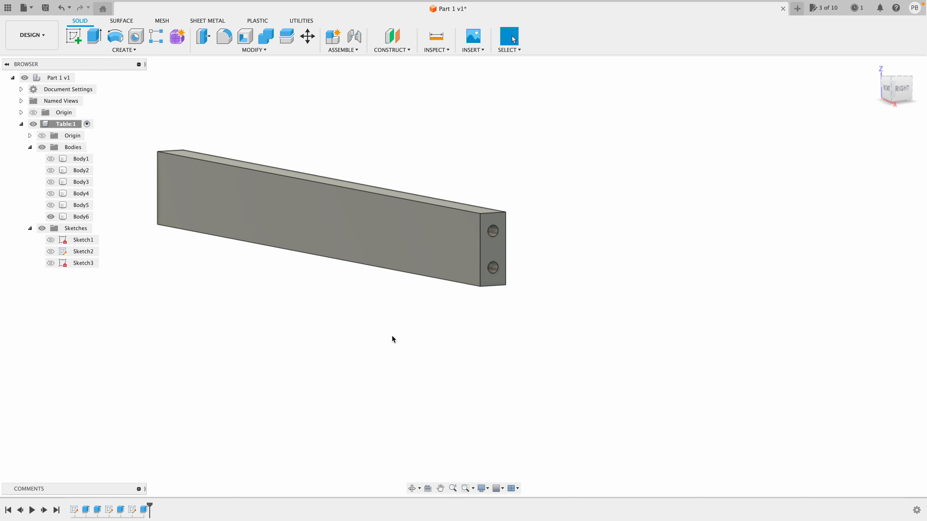
{"action": "scroll", "coordinate": [464, 332], "scroll_direction": "up", "scroll_amount": 3}
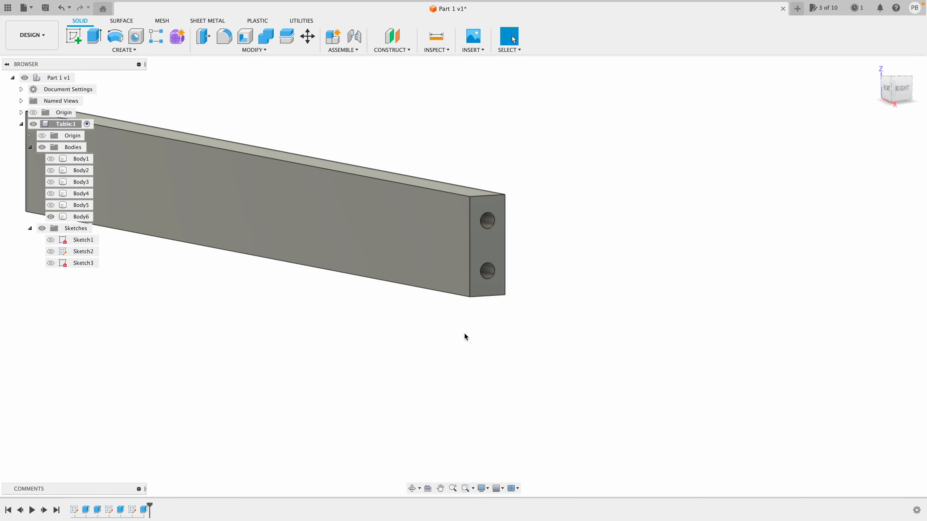
- Show the dowel hole sketch again and start an extrusion of its two 8 mm circles
{"action": "left_click", "coordinate": [51, 263]}
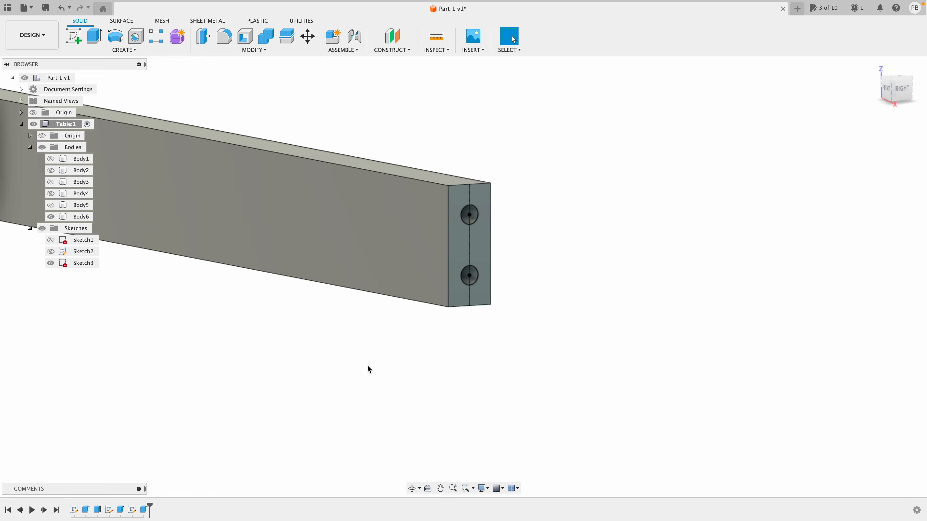
{"action": "key", "text": "e"}
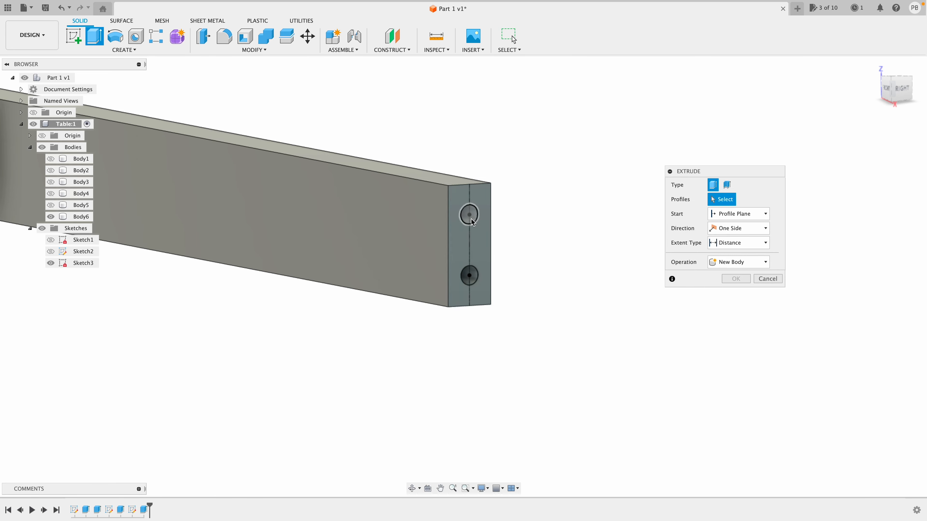
{"action": "left_click", "coordinate": [473, 222]}
{"action": "left_click", "coordinate": [471, 282]}
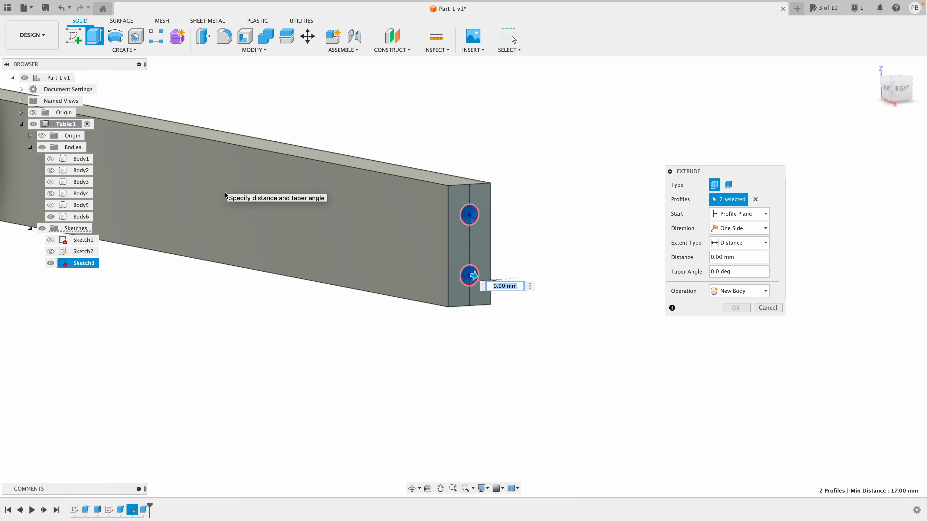
- Set the extrusion to start from an object and pick the rail's opposite, undrilled end face
{"action": "scroll", "coordinate": [274, 236], "scroll_direction": "left", "scroll_amount": 5}
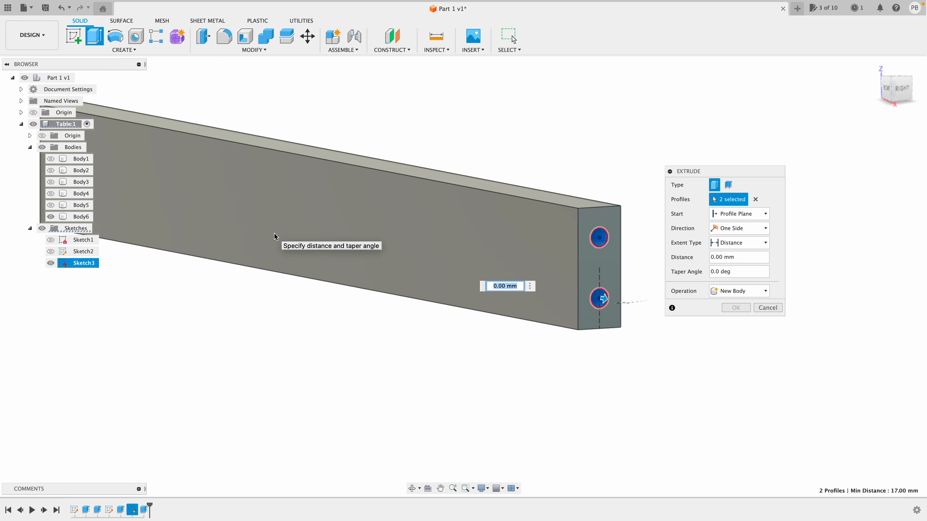
{"action": "scroll", "coordinate": [274, 236], "scroll_direction": "down", "scroll_amount": 3}
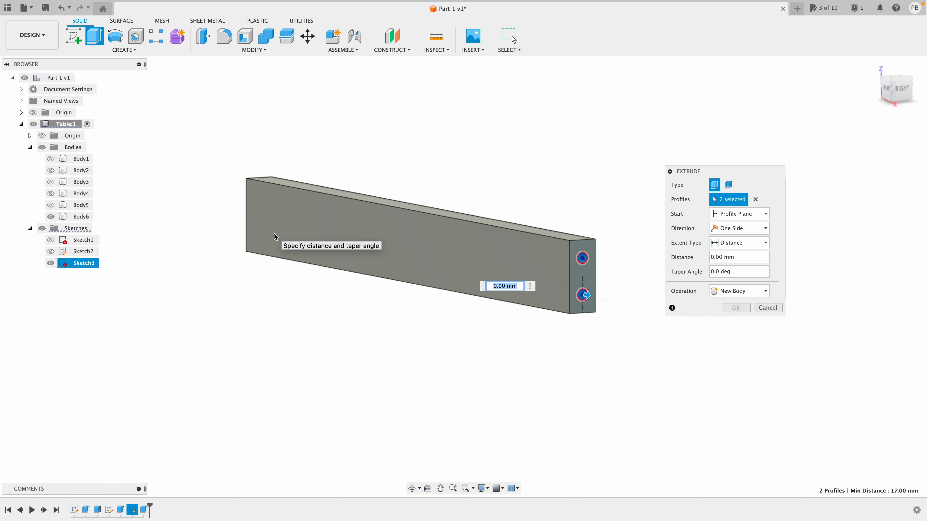
{"action": "scroll", "coordinate": [274, 236], "scroll_direction": "left", "scroll_amount": 10, "text": "shift"}
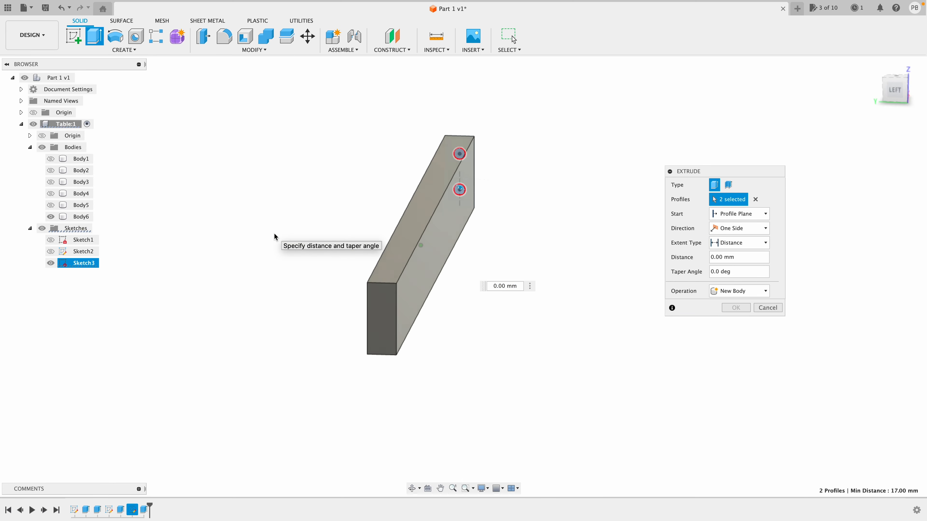
{"action": "scroll", "coordinate": [274, 237], "scroll_direction": "left", "scroll_amount": 10, "text": "shift"}
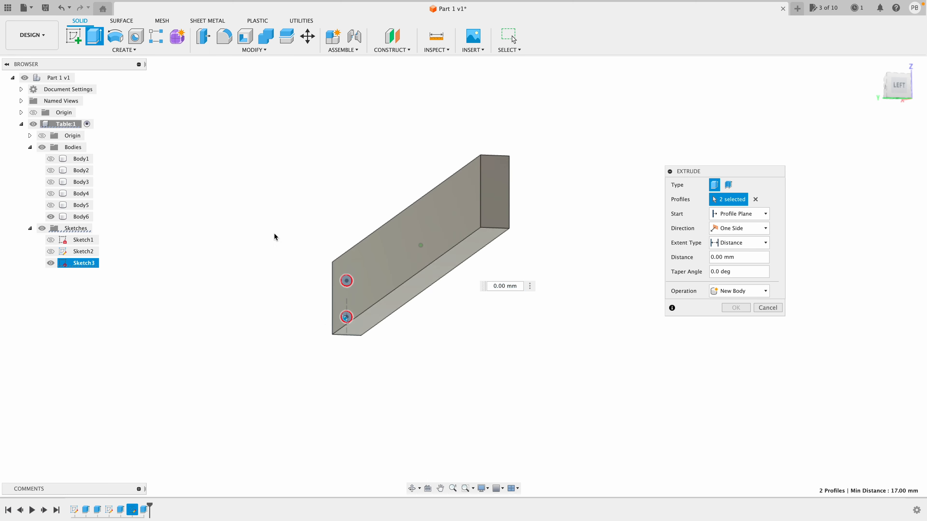
{"action": "scroll", "coordinate": [274, 237], "scroll_direction": "left", "scroll_amount": 4, "text": "shift"}
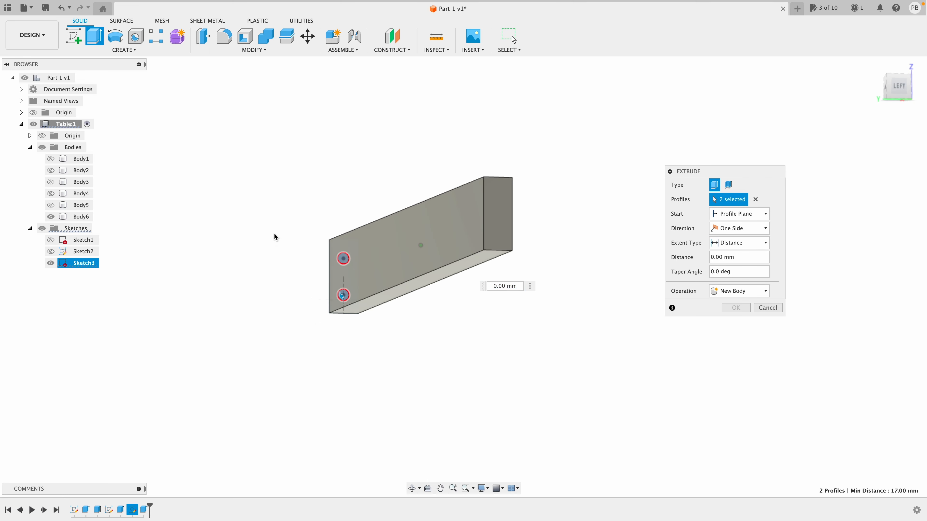
{"action": "left_click", "coordinate": [733, 216]}
{"action": "left_click", "coordinate": [734, 248]}
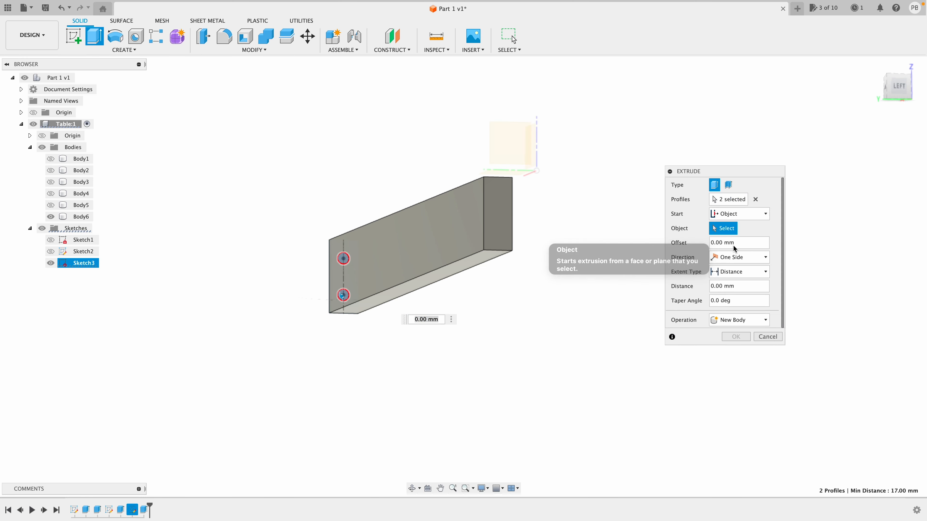
{"action": "left_click", "coordinate": [506, 207]}
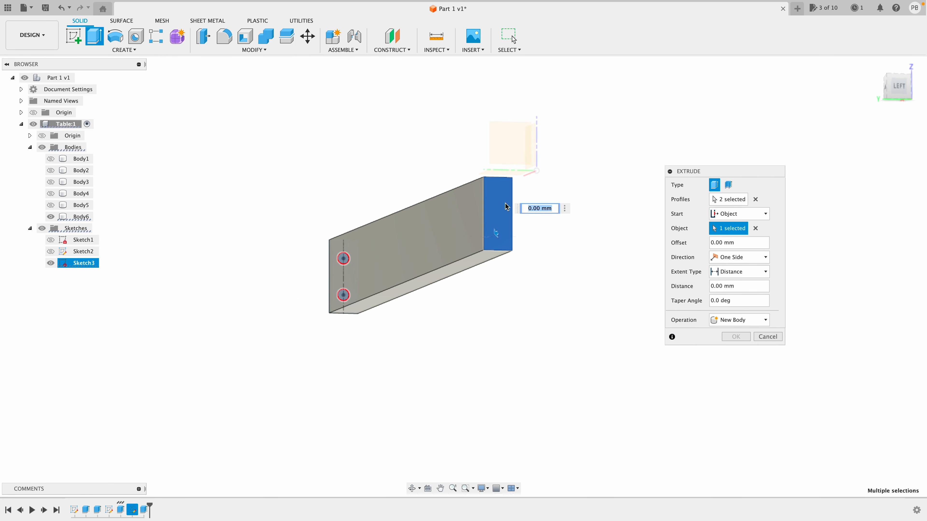
- Make the extrusion a symmetric cut with a distance of 20 mm
{"action": "scroll", "coordinate": [585, 256], "scroll_direction": "right", "scroll_amount": 5, "text": "shift"}
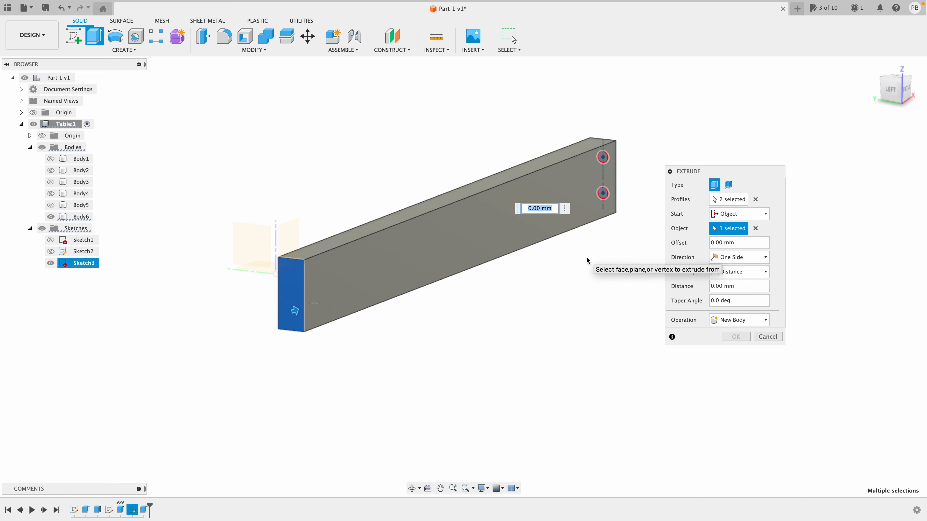
{"action": "left_click", "coordinate": [731, 258]}
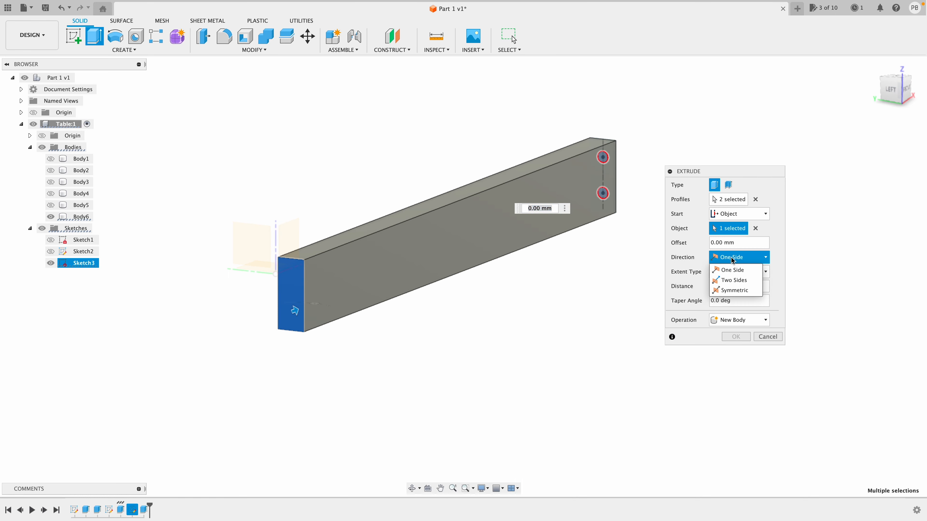
{"action": "left_click", "coordinate": [732, 290]}
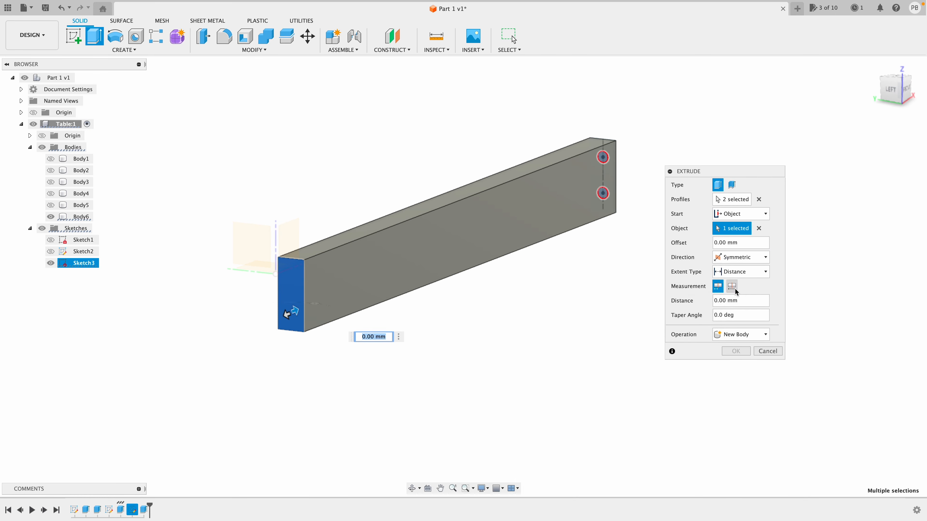
{"action": "left_click", "coordinate": [715, 304]}
{"action": "type", "text": "2"}
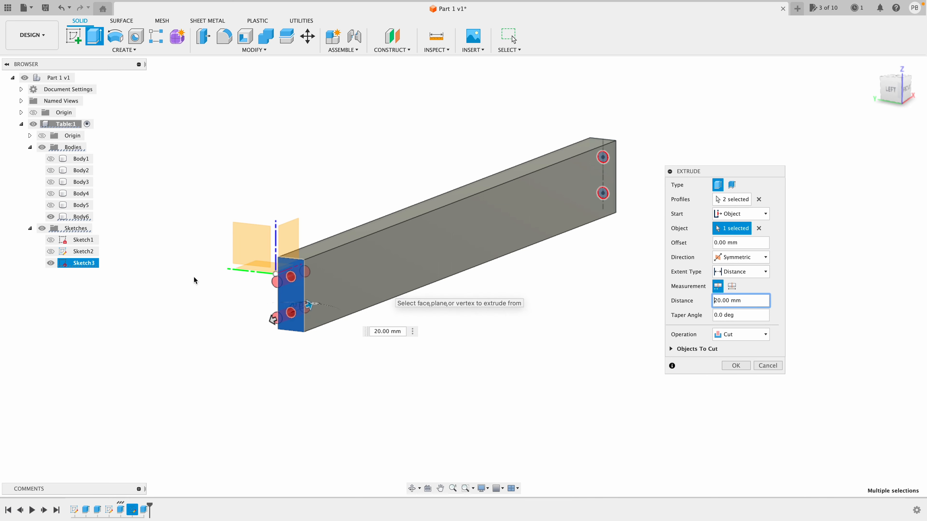
{"action": "key", "text": "Tab"}
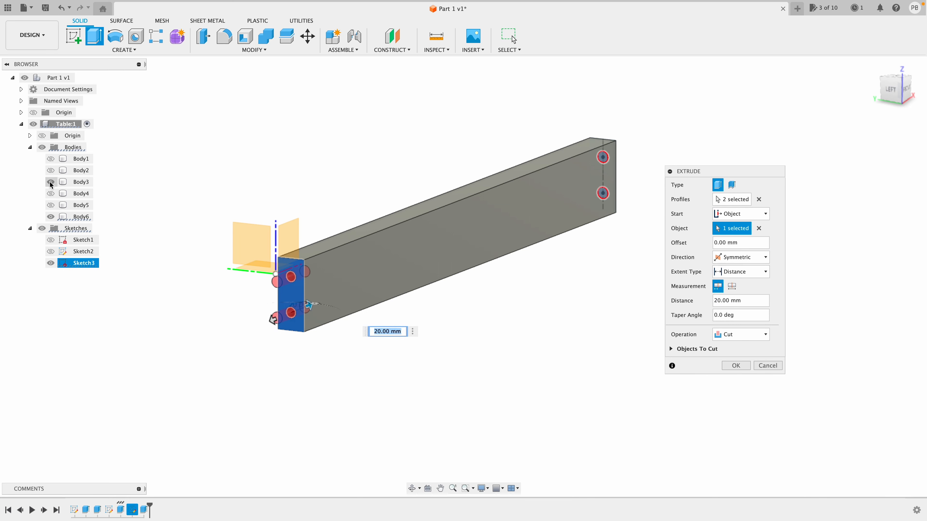
- Show the front left leg (Body2) so both it and the rail are cut, and complete the extrusion
{"action": "left_click", "coordinate": [50, 170]}
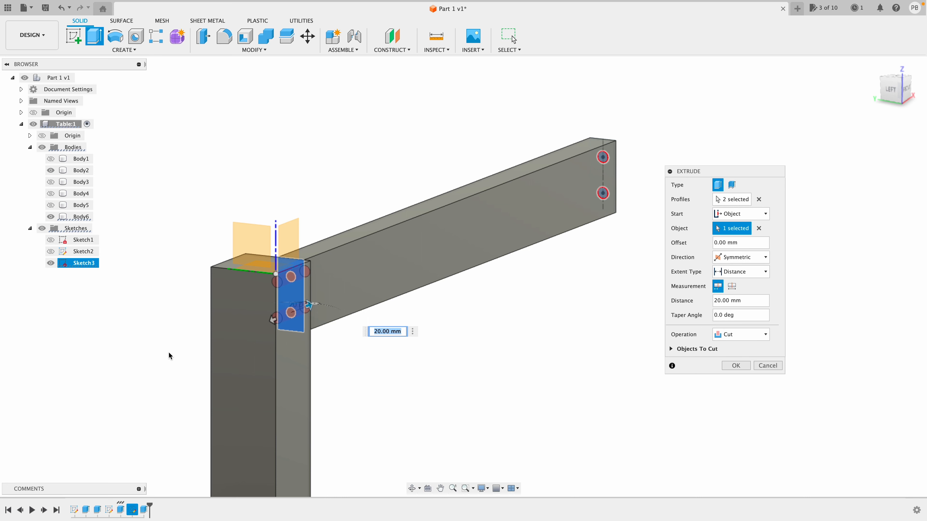
{"action": "mouse_move", "coordinate": [170, 354]}
{"action": "middle_mouse_down", "text": "shift"}
{"action": "mouse_move", "coordinate": [210, 353]}
{"action": "mouse_move", "coordinate": [170, 356]}
{"action": "middle_mouse_up", "text": "shift"}
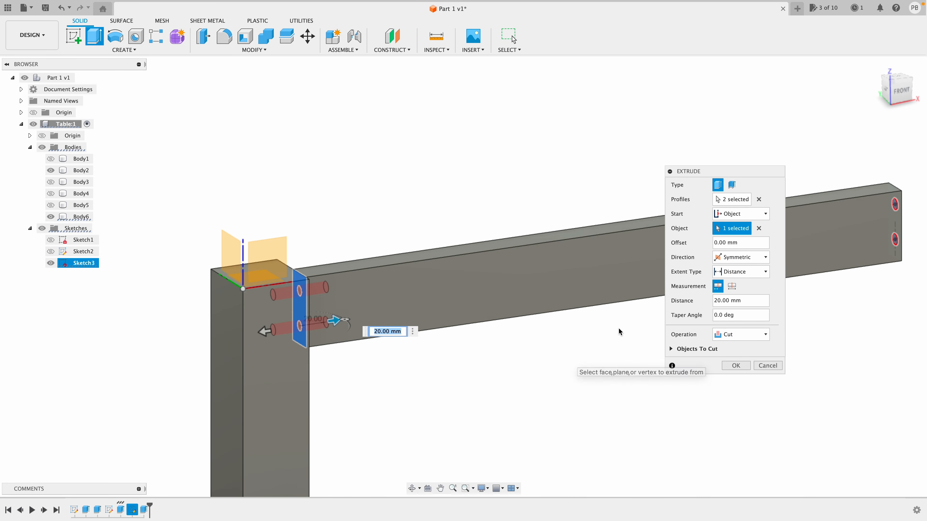
{"action": "left_click", "coordinate": [671, 349]}
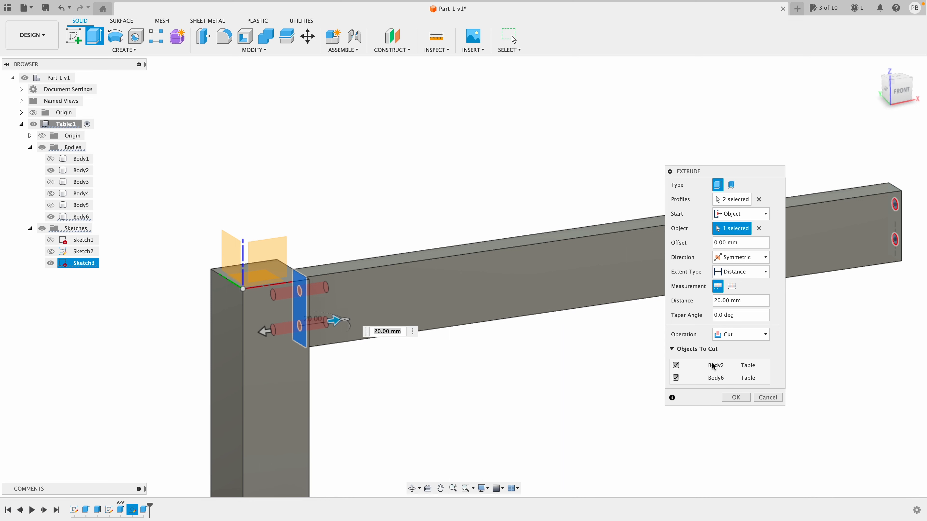
{"action": "left_click", "coordinate": [740, 397]}
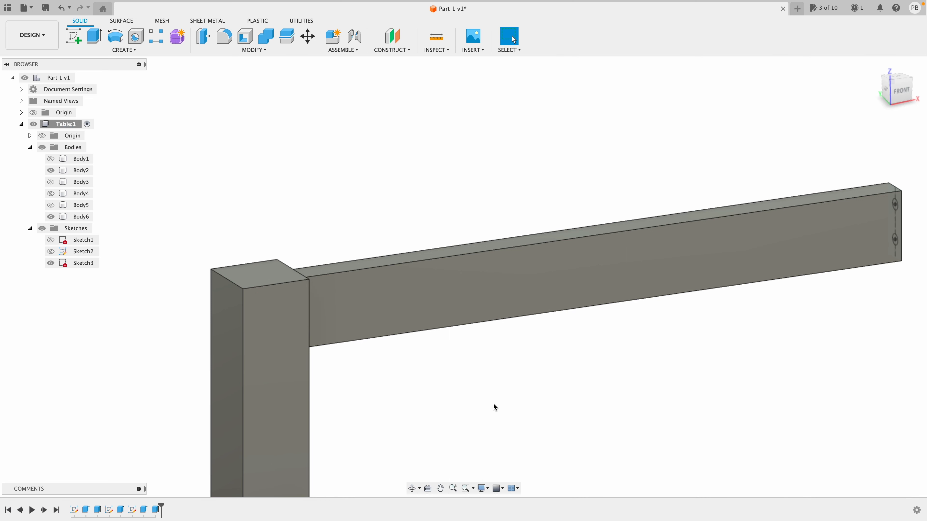
- Hide the dowel hole sketch and show the tabletop and the remaining legs so the whole table is displayed
{"action": "left_click", "coordinate": [51, 263]}
{"action": "key", "text": "F6"}
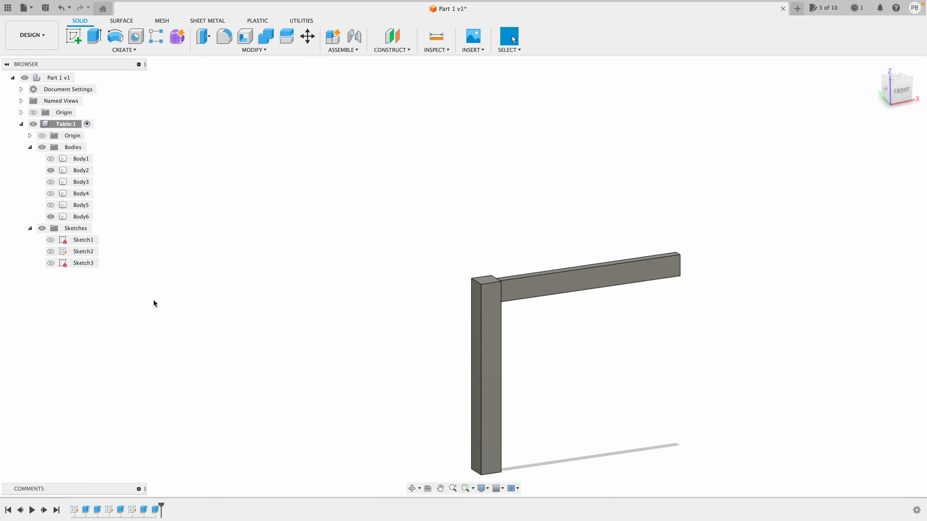
{"action": "left_click", "coordinate": [552, 292]}
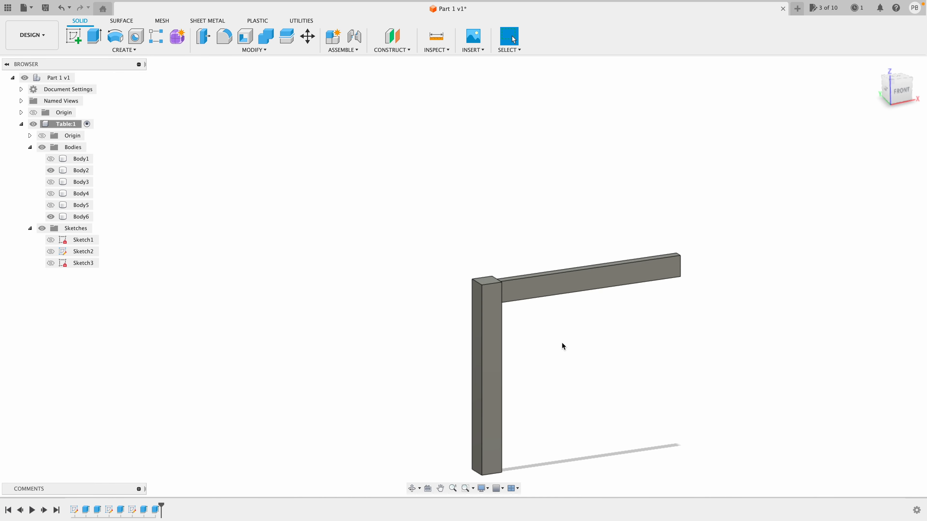
{"action": "scroll", "coordinate": [561, 343], "scroll_direction": "right", "scroll_amount": 10, "text": "shift"}
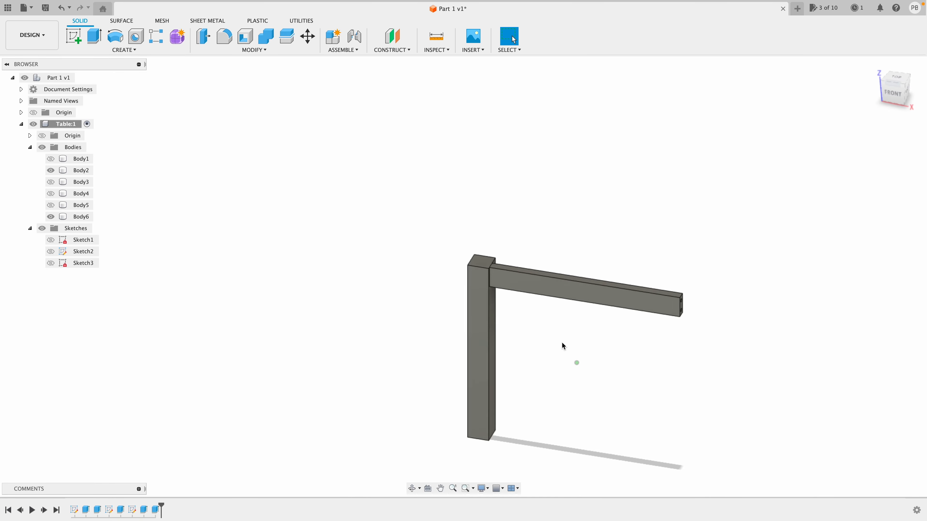
{"action": "left_click", "coordinate": [51, 182]}
{"action": "left_click", "coordinate": [51, 194]}
{"action": "left_click", "coordinate": [51, 205]}
{"action": "left_click", "coordinate": [51, 158]}
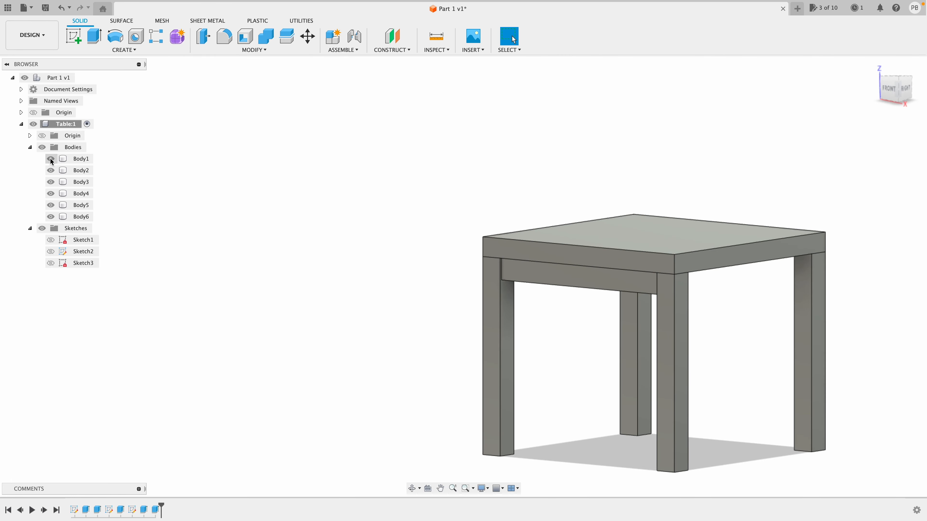
- Construct a midplane between the front and back edge faces of the tabletop
{"action": "scroll", "coordinate": [383, 297], "scroll_direction": "right", "scroll_amount": 10}
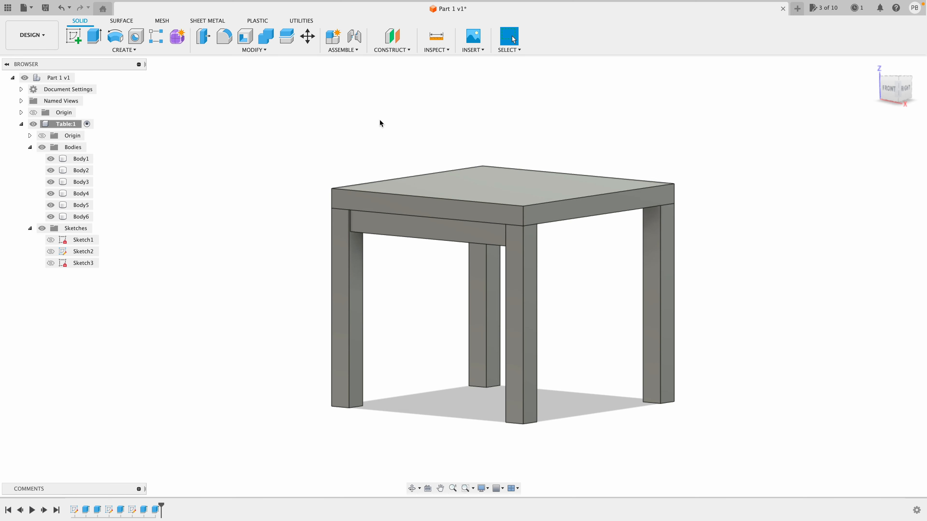
{"action": "left_click", "coordinate": [402, 51]}
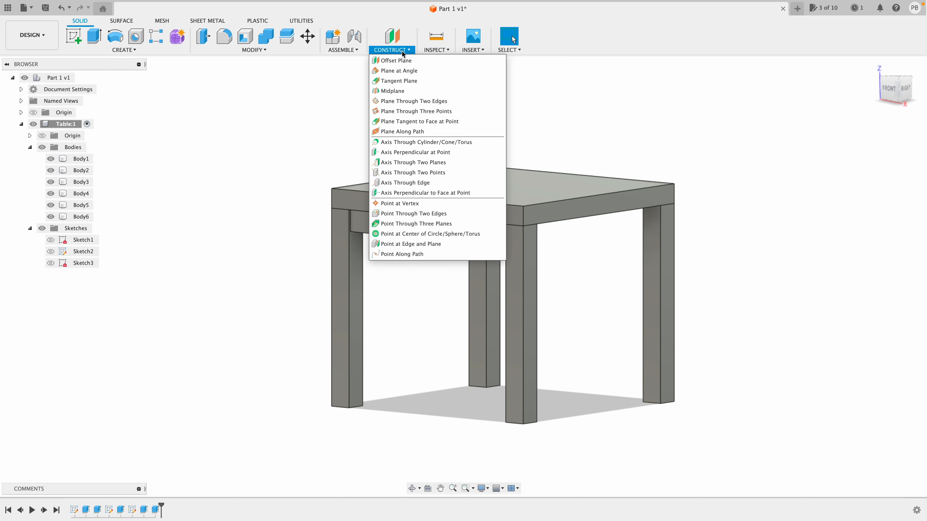
{"action": "left_click", "coordinate": [395, 92]}
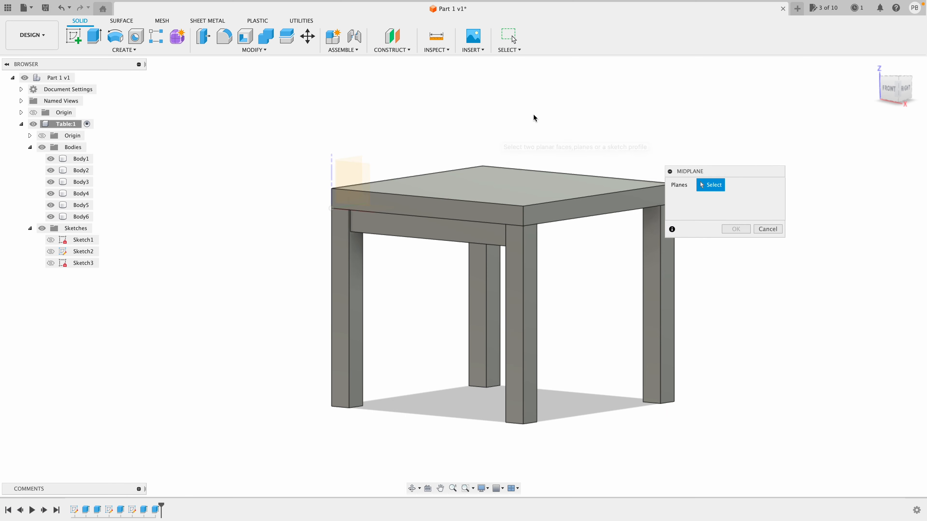
{"action": "scroll", "coordinate": [543, 144], "scroll_direction": "right", "scroll_amount": 3, "text": "shift"}
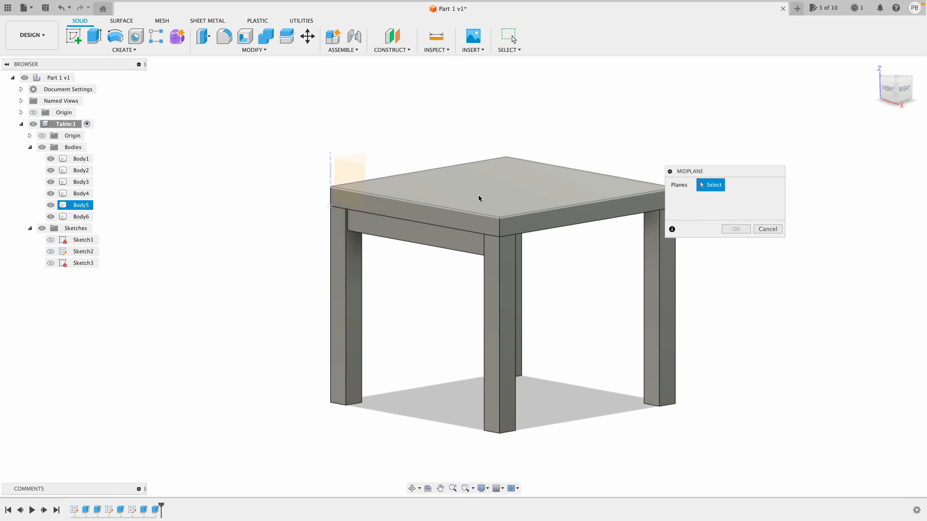
{"action": "left_click", "coordinate": [455, 216]}
{"action": "scroll", "coordinate": [583, 276], "scroll_direction": "right", "scroll_amount": 5, "text": "shift"}
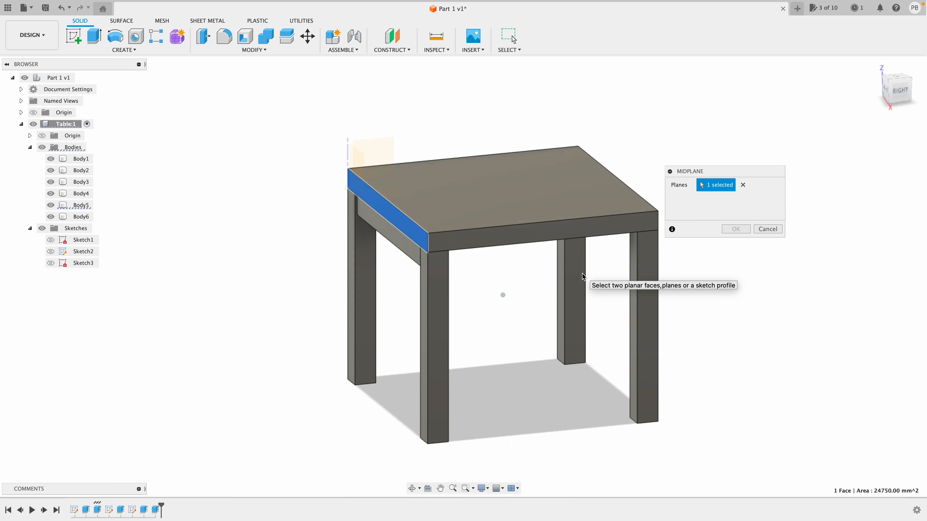
{"action": "left_click", "coordinate": [601, 211]}
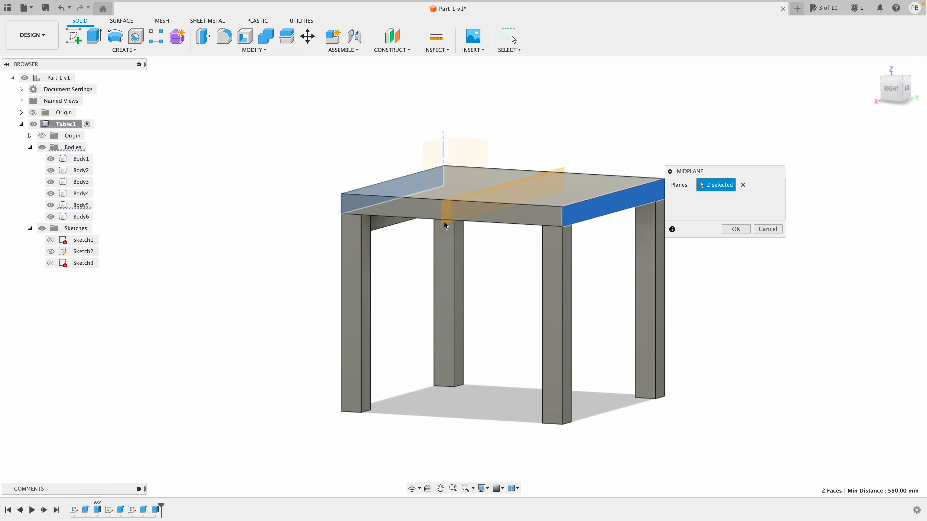
{"action": "left_click", "coordinate": [735, 232]}
- Enlarge the midplane's displayed extents so it reaches beyond the tabletop
{"action": "middle_click_drag", "start_coordinate": [660, 275], "coordinate": [622, 216], "text": "shift"}
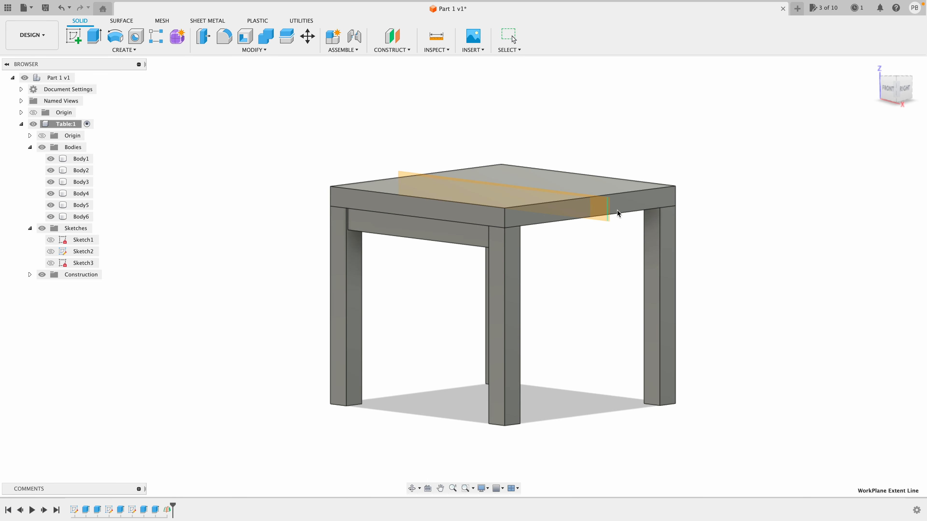
{"action": "left_click_drag", "start_coordinate": [628, 201], "coordinate": [636, 170]}
{"action": "scroll", "coordinate": [594, 270], "scroll_direction": "down", "scroll_amount": 10, "text": "shift"}
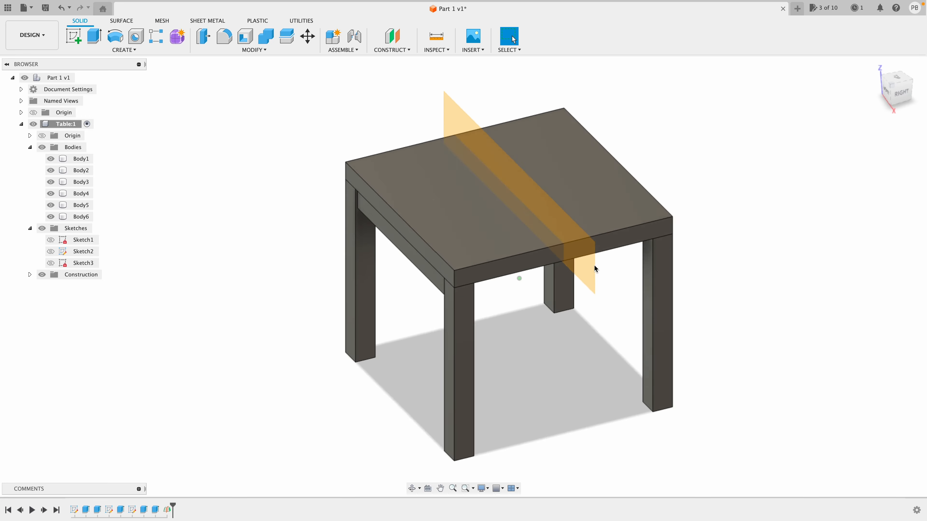
{"action": "scroll", "coordinate": [594, 269], "scroll_direction": "up", "scroll_amount": 10, "text": "shift"}
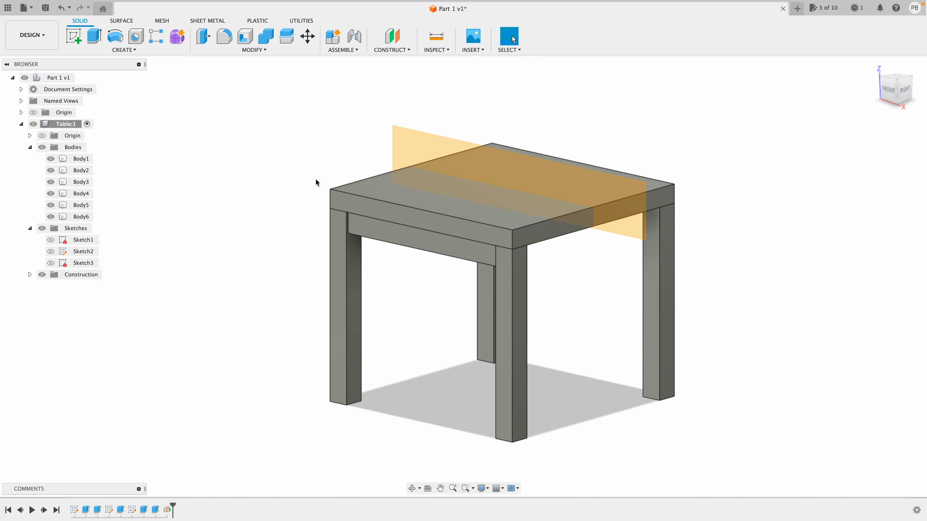
- Pin the Mirror command to the toolbar and mirror the front rail (Body6) across the midplane as a new body
{"action": "left_click", "coordinate": [135, 50]}
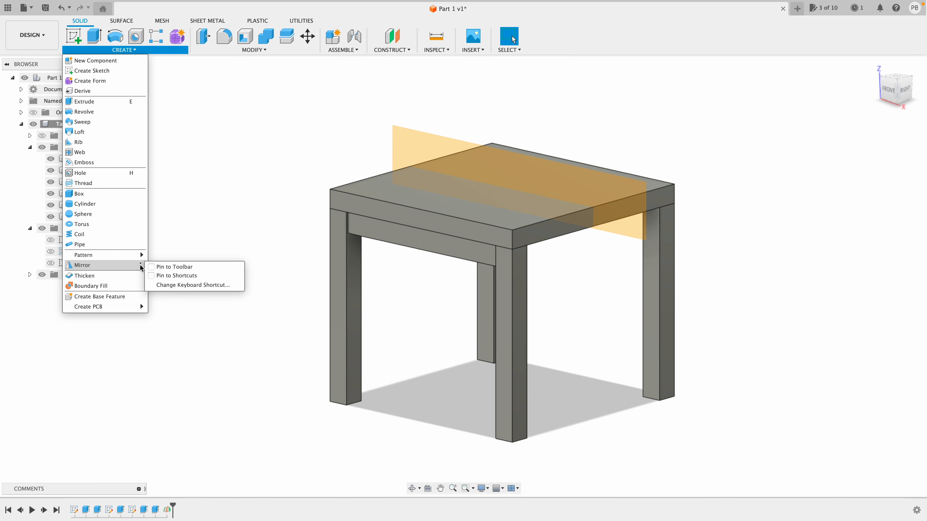
{"action": "left_click", "coordinate": [151, 268]}
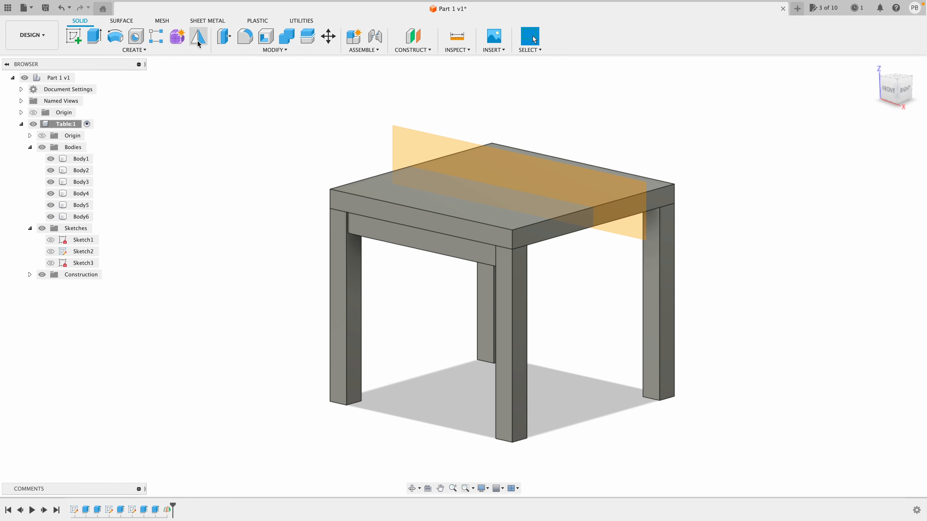
{"action": "left_click", "coordinate": [197, 40]}
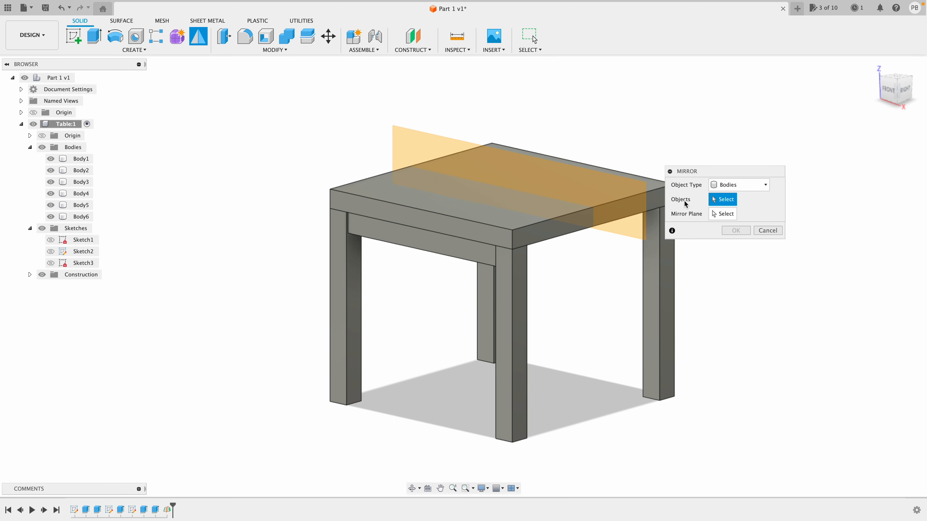
{"action": "left_click", "coordinate": [461, 252]}
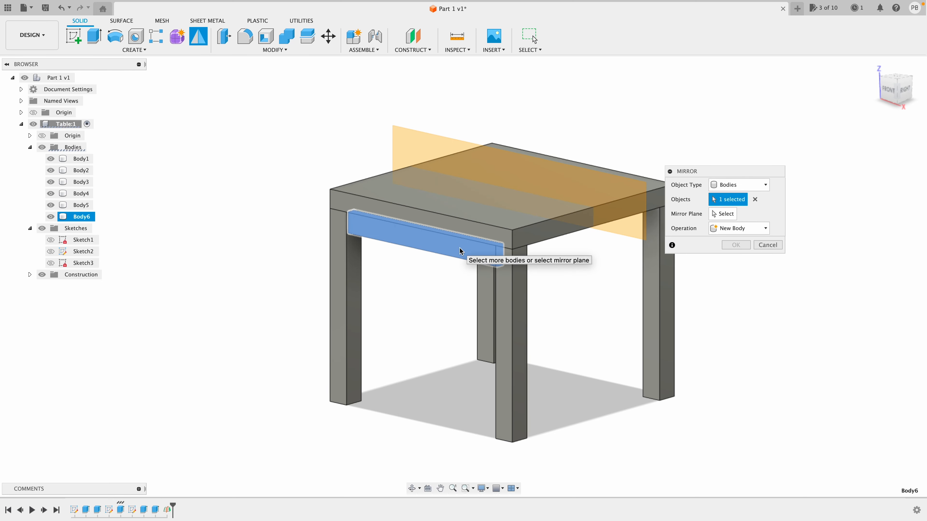
{"action": "left_click", "coordinate": [721, 214]}
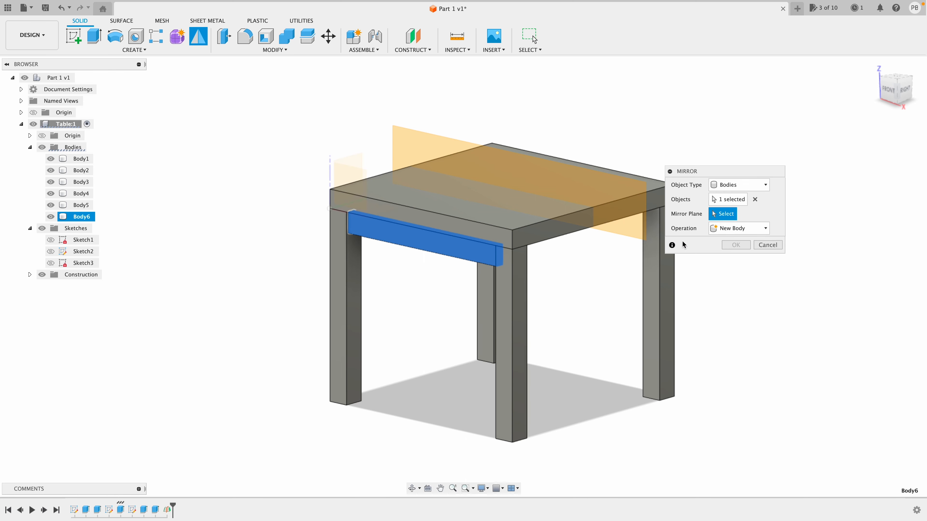
{"action": "left_click", "coordinate": [620, 209]}
{"action": "scroll", "coordinate": [587, 331], "scroll_direction": "right", "scroll_amount": 10, "text": "shift"}
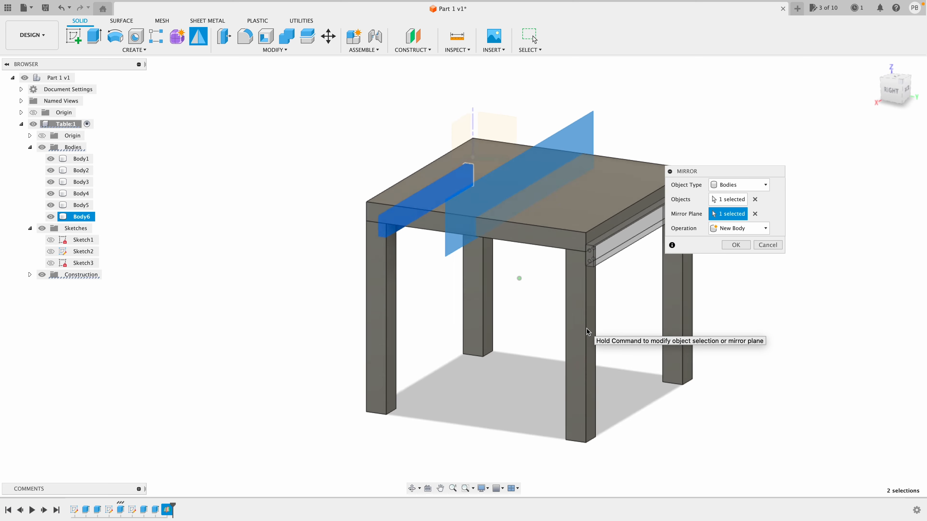
{"action": "scroll", "coordinate": [587, 332], "scroll_direction": "right", "scroll_amount": 5}
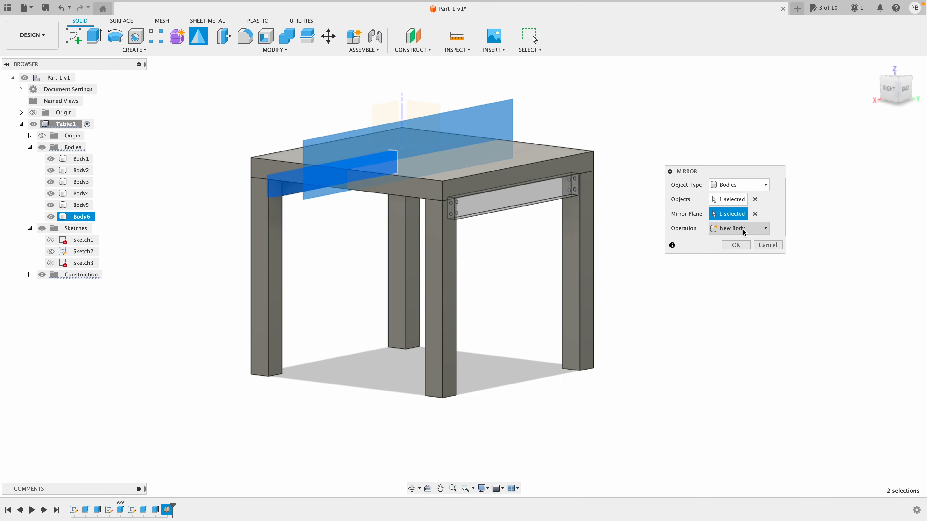
{"action": "left_click", "coordinate": [735, 245]}
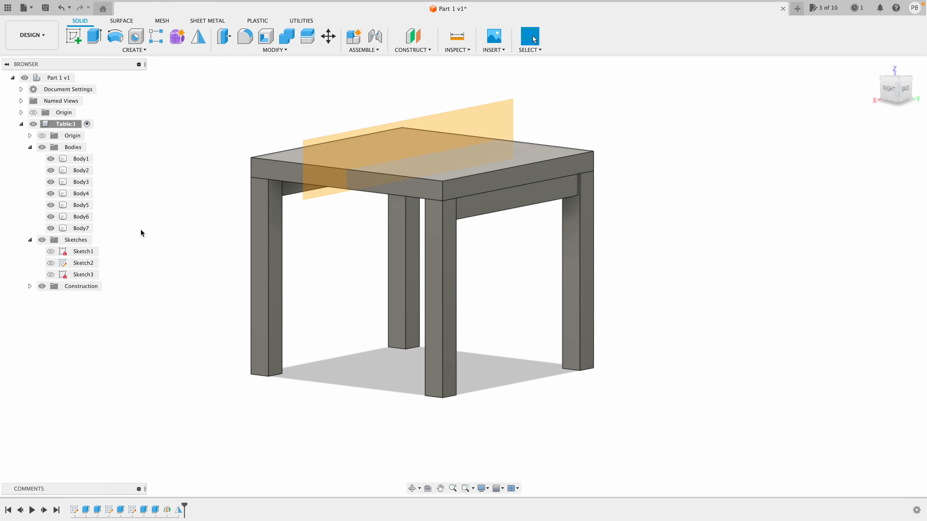
- Hide the front-to-back midplane (Plane1) so only the table bodies are displayed
{"action": "left_click", "coordinate": [30, 287]}
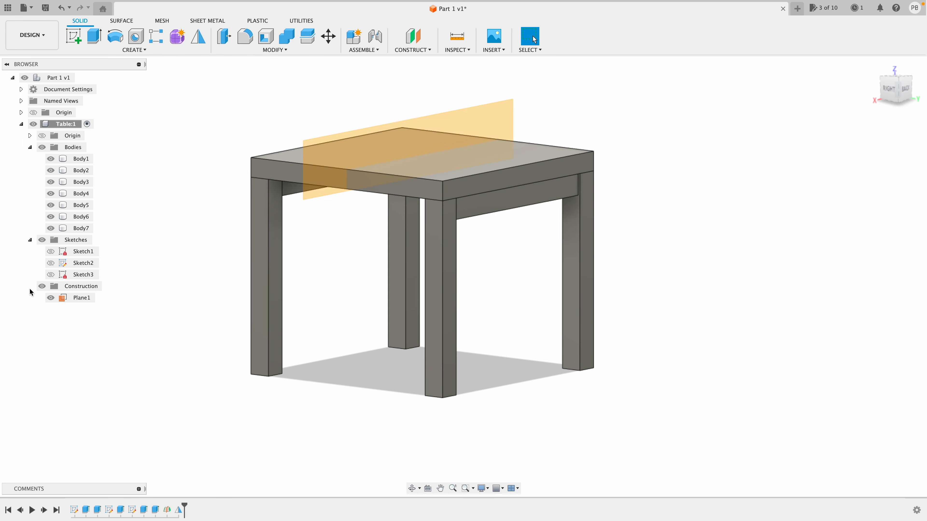
{"action": "left_click", "coordinate": [50, 297]}
{"action": "scroll", "coordinate": [303, 316], "scroll_direction": "left", "scroll_amount": 10, "text": "shift"}
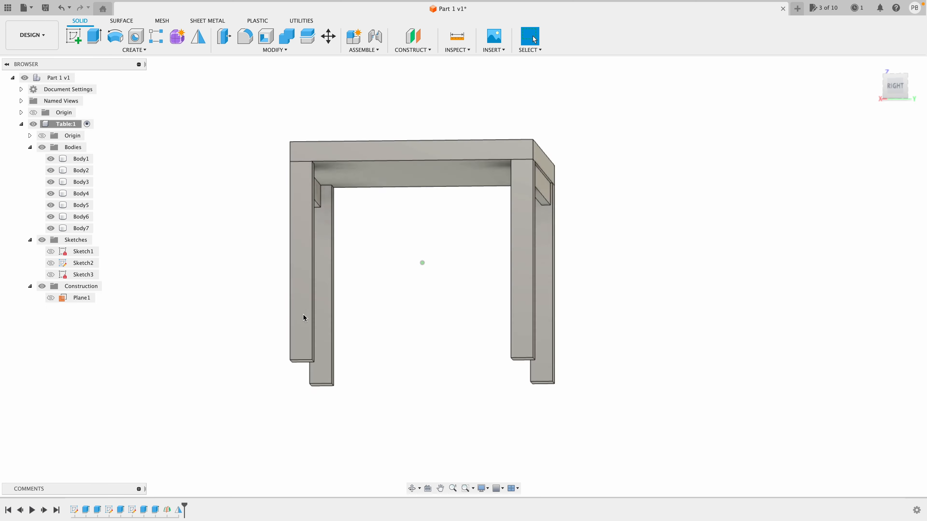
{"action": "scroll", "coordinate": [303, 315], "scroll_direction": "up", "scroll_amount": 10, "text": "shift"}
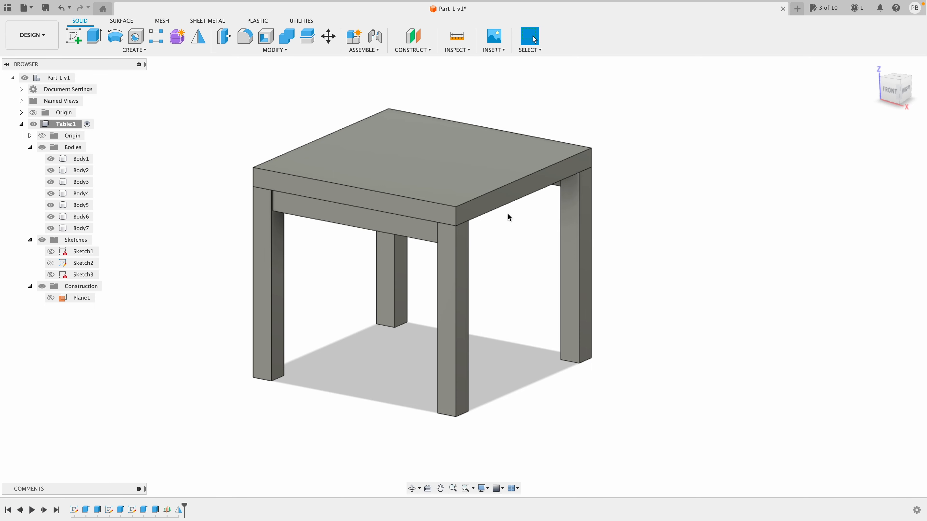
- Construct a diagonal midplane between the tabletop's adjacent front and right edge faces
{"action": "left_click", "coordinate": [420, 50]}
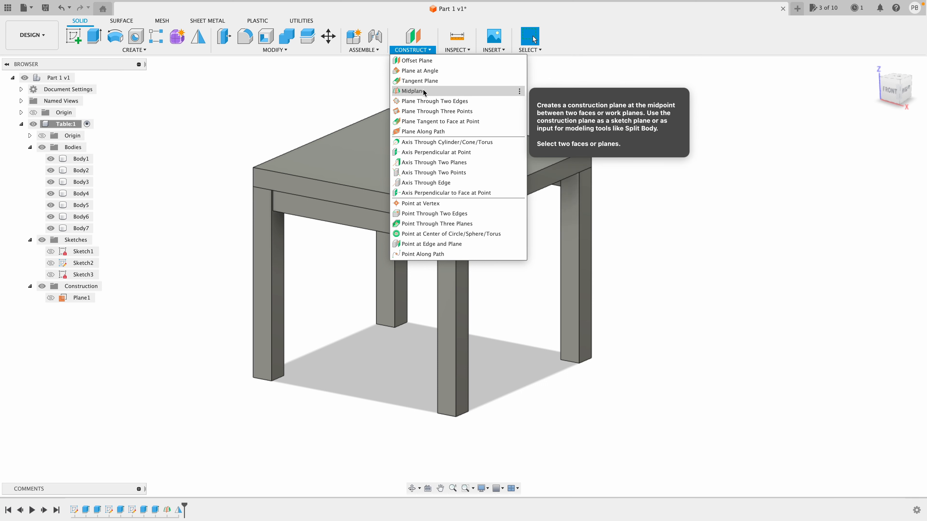
{"action": "left_click", "coordinate": [416, 91]}
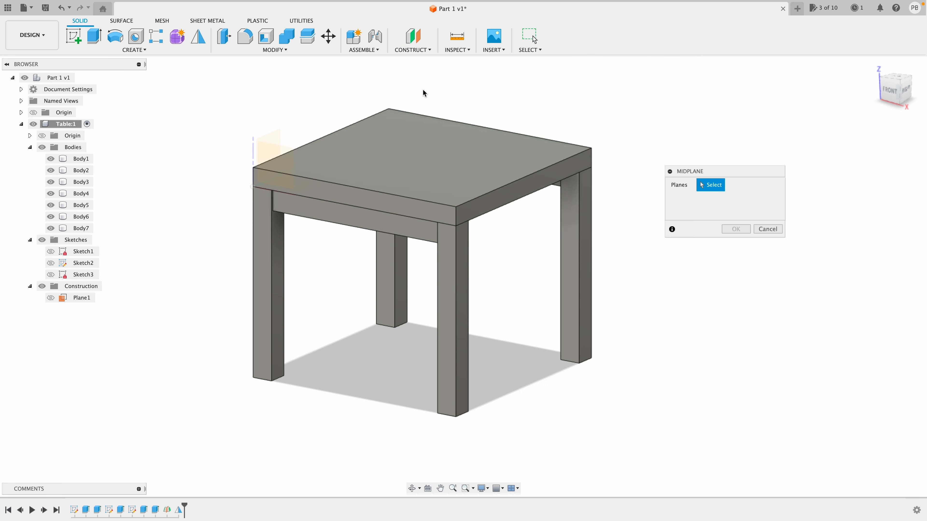
{"action": "left_click", "coordinate": [389, 203]}
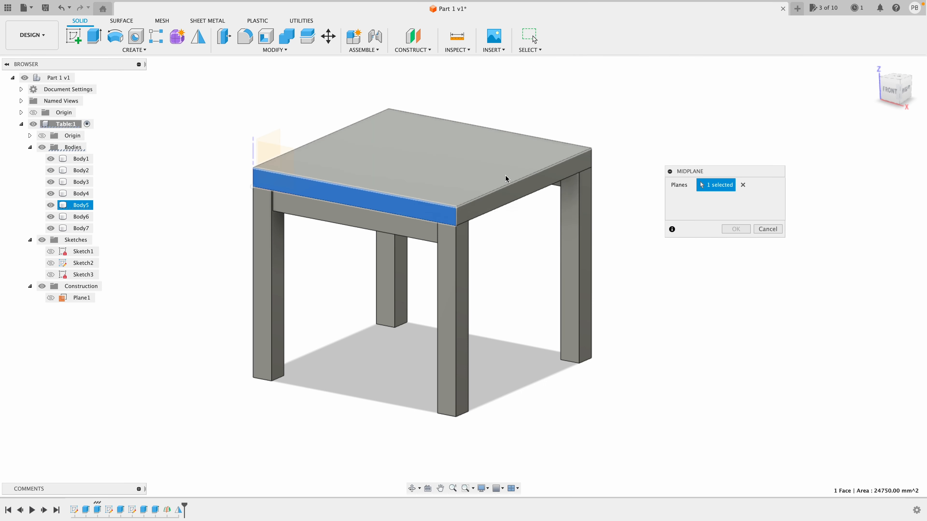
{"action": "left_click", "coordinate": [512, 196]}
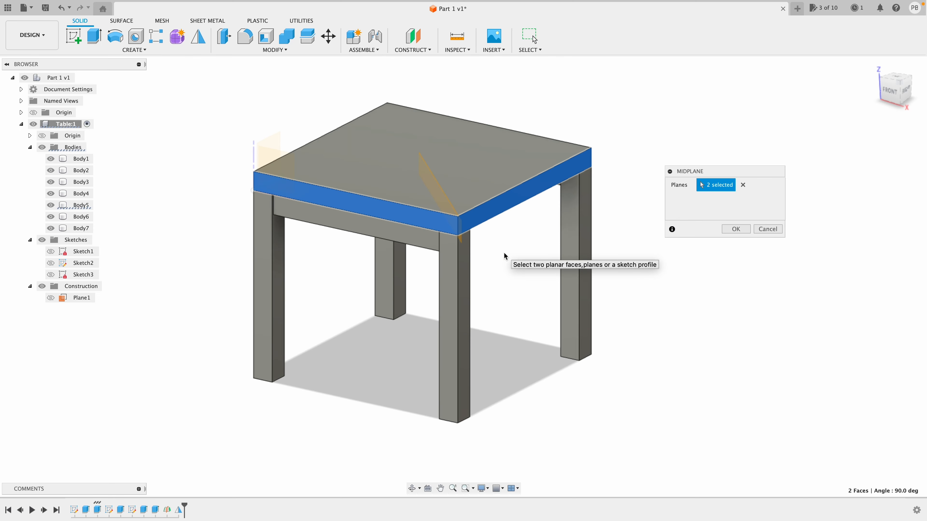
{"action": "key", "text": "F6"}
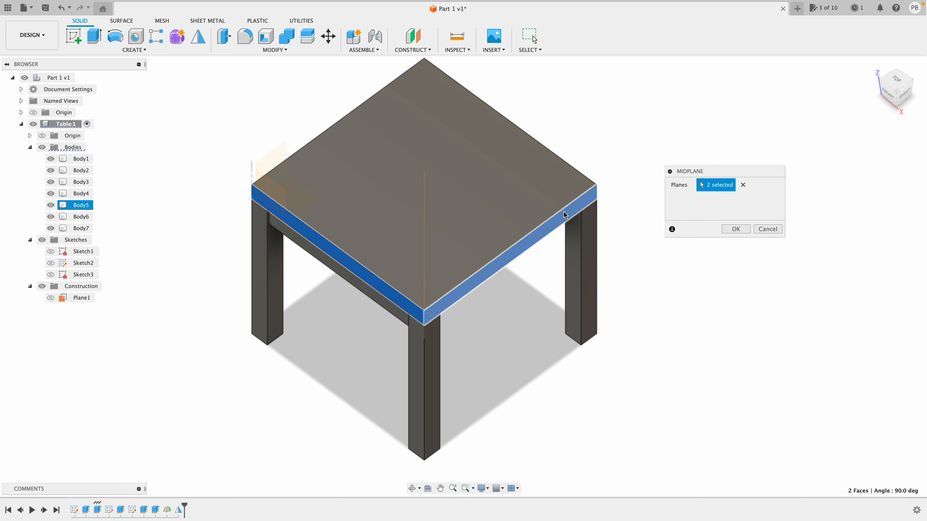
{"action": "left_click", "coordinate": [734, 229]}
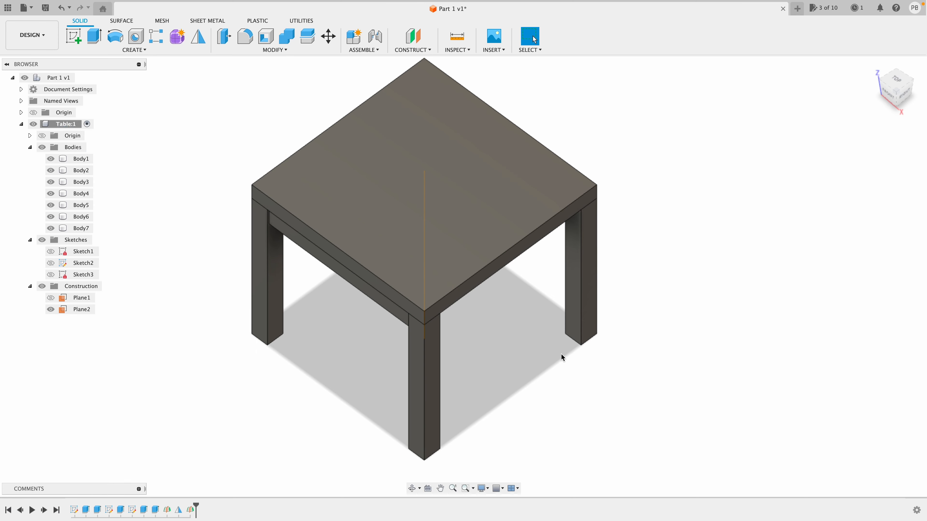
- Mirror the front rail (Body6) across the diagonal midplane (Plane2) as a new body on the table's right side
{"action": "middle_click_drag", "start_coordinate": [561, 357], "coordinate": [328, 205], "text": "shift"}
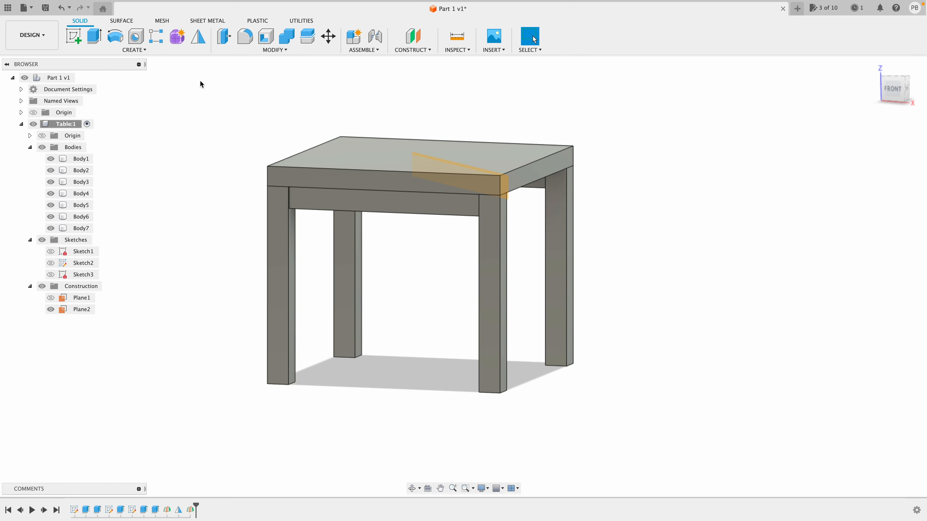
{"action": "left_click", "coordinate": [198, 36]}
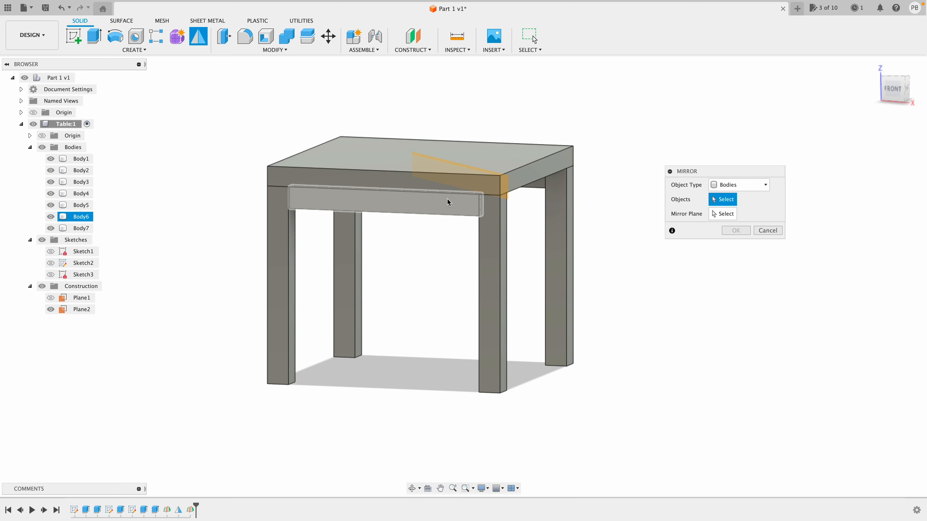
{"action": "left_click", "coordinate": [448, 206]}
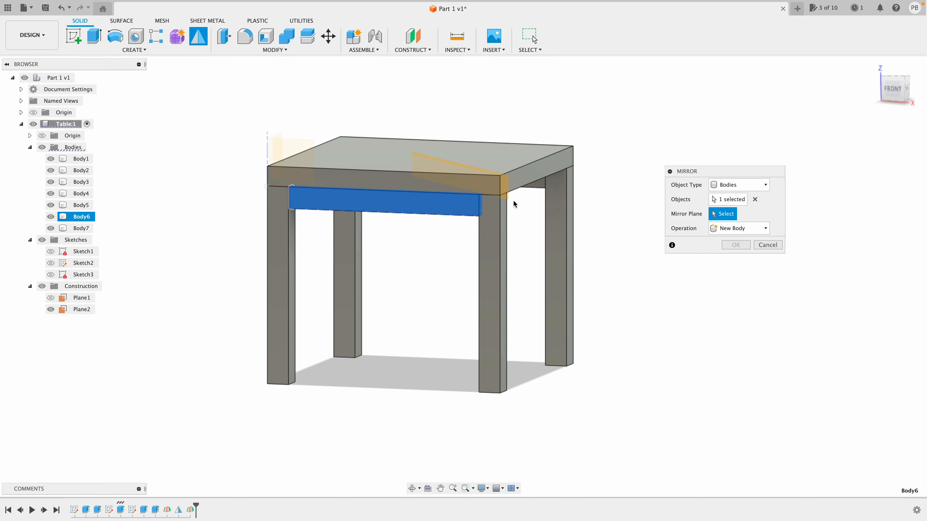
{"action": "left_click", "coordinate": [505, 182]}
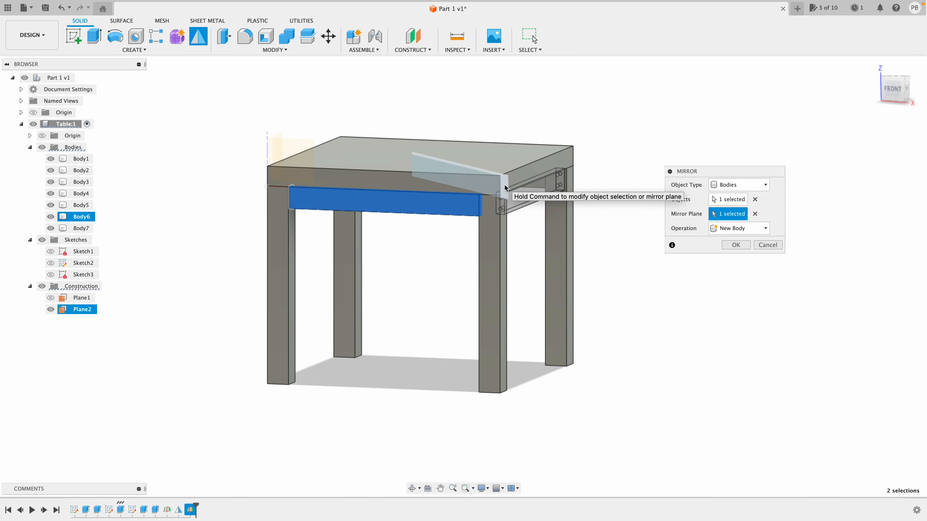
{"action": "left_click", "coordinate": [736, 246]}
- Construct a diagonal midplane between the tabletop's front and left edge faces, and hide the previous diagonal plane (Plane2)
{"action": "scroll", "coordinate": [612, 293], "scroll_direction": "left", "scroll_amount": 10, "text": "shift"}
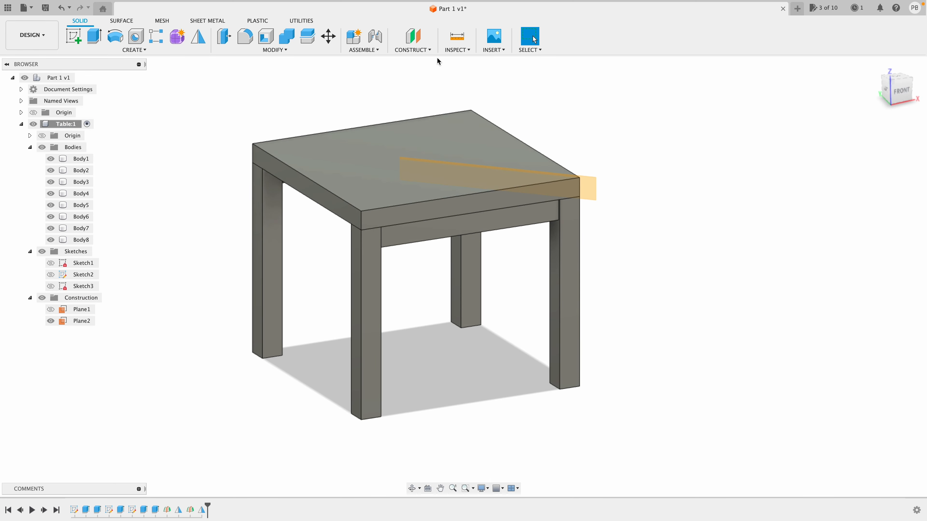
{"action": "left_click", "coordinate": [413, 50]}
{"action": "left_click", "coordinate": [425, 92]}
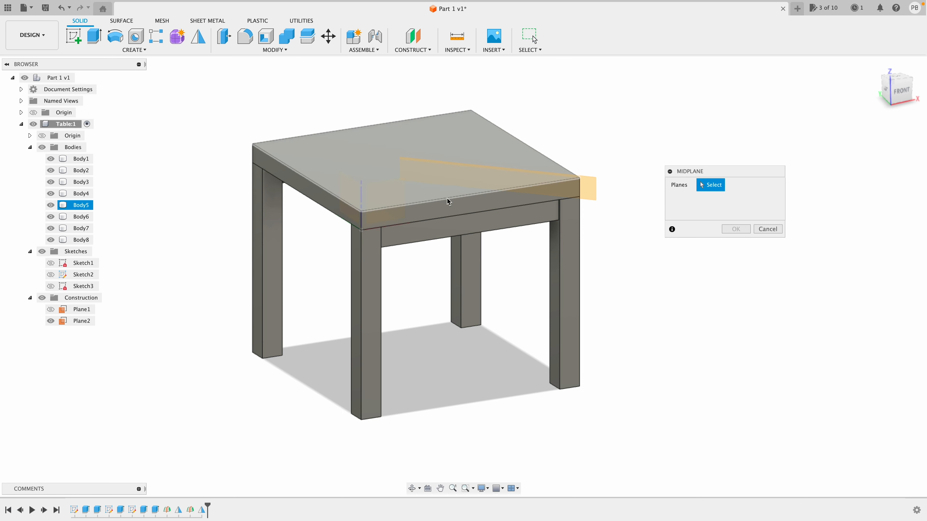
{"action": "left_click", "coordinate": [413, 215]}
{"action": "left_click", "coordinate": [317, 199]}
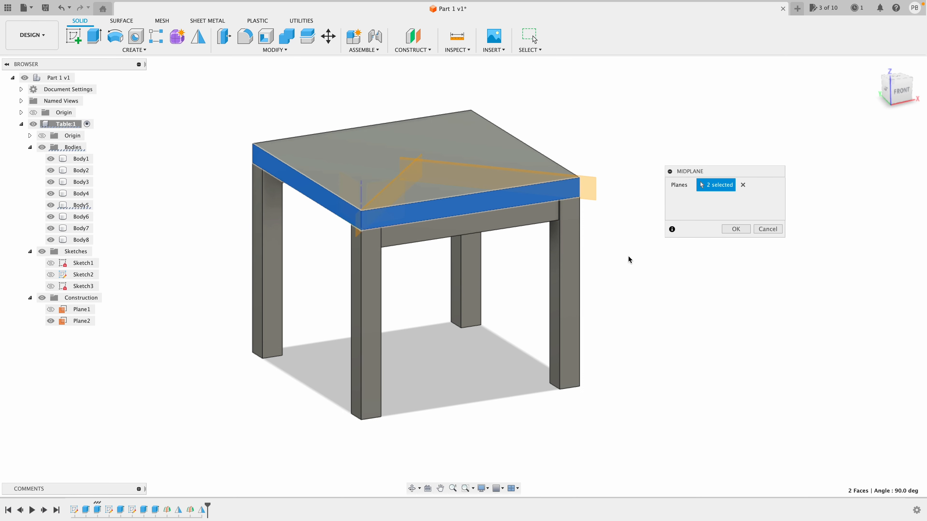
{"action": "left_click", "coordinate": [736, 229]}
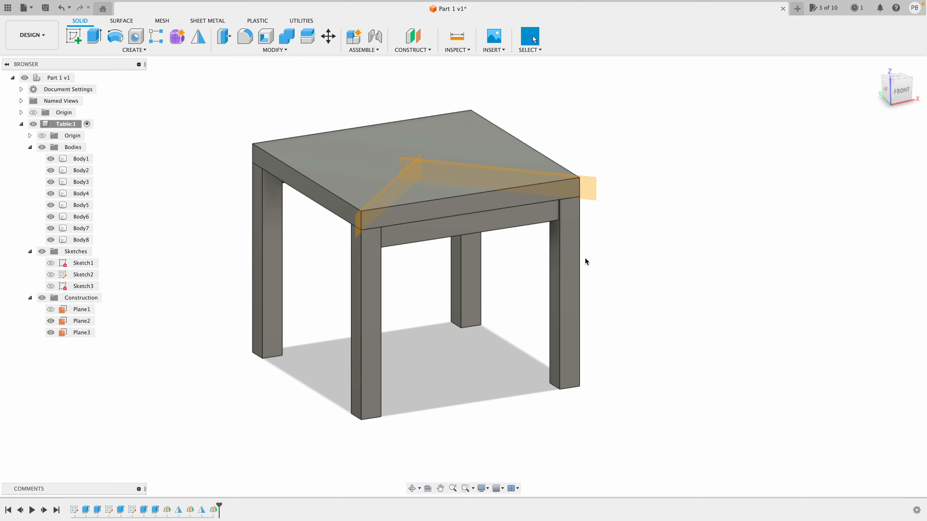
{"action": "left_click", "coordinate": [51, 320]}
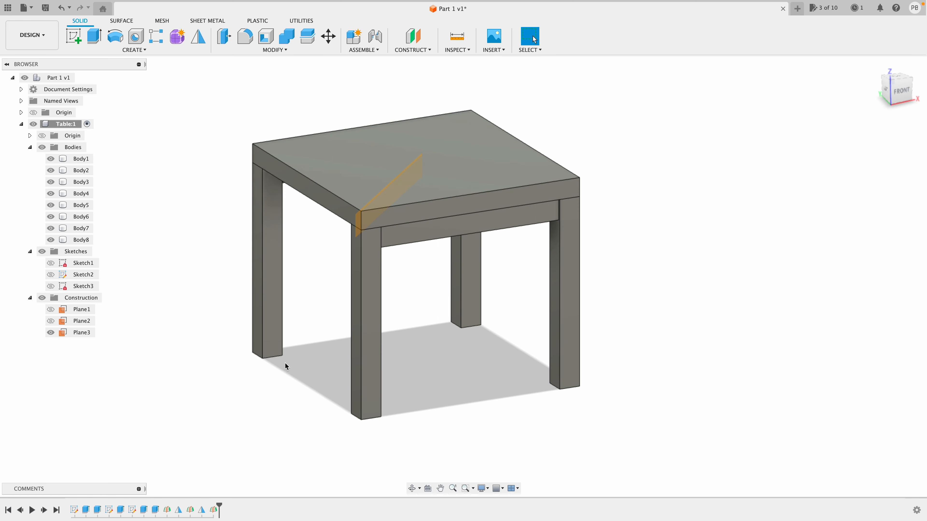
- Mirror the front rail (Body6) across the front-left diagonal midplane (Plane3) as a new body on the table's left side
{"action": "left_click", "coordinate": [198, 37]}
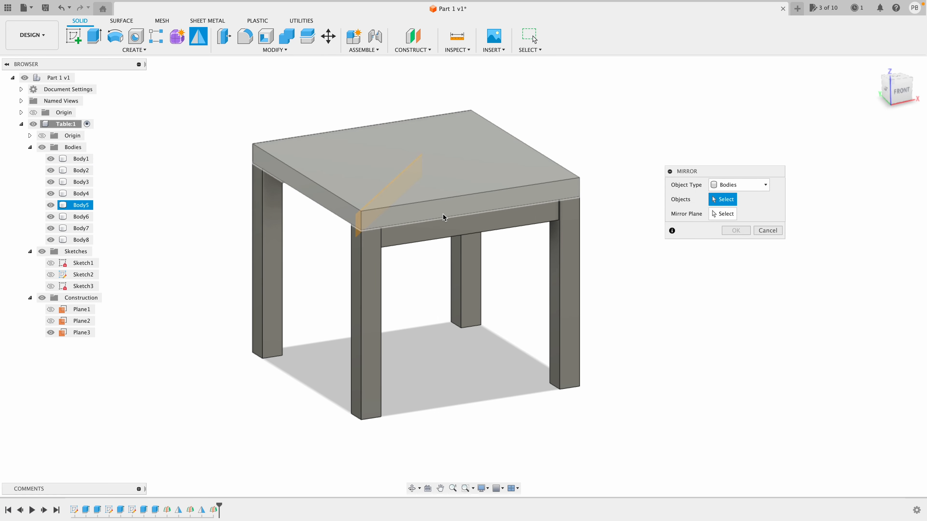
{"action": "left_click", "coordinate": [439, 228]}
{"action": "left_click", "coordinate": [722, 213]}
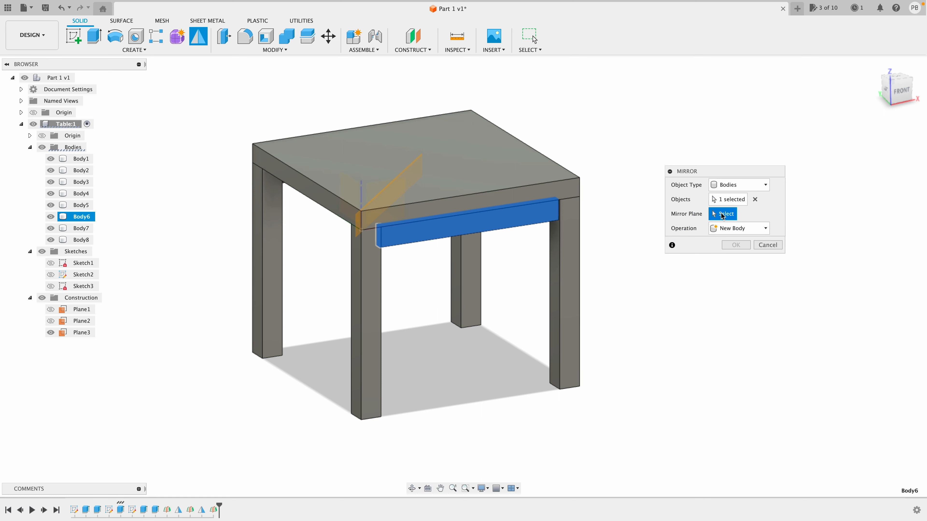
{"action": "left_click", "coordinate": [357, 225]}
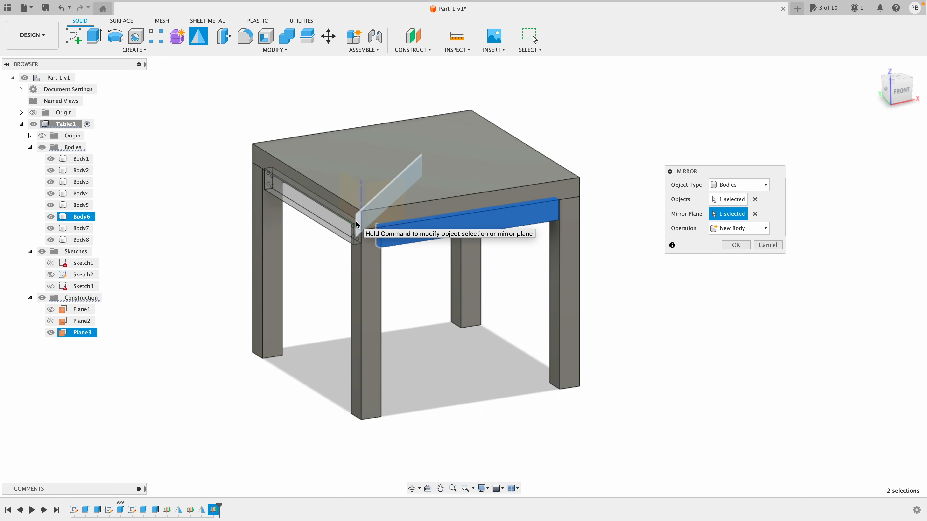
{"action": "left_click", "coordinate": [735, 245]}
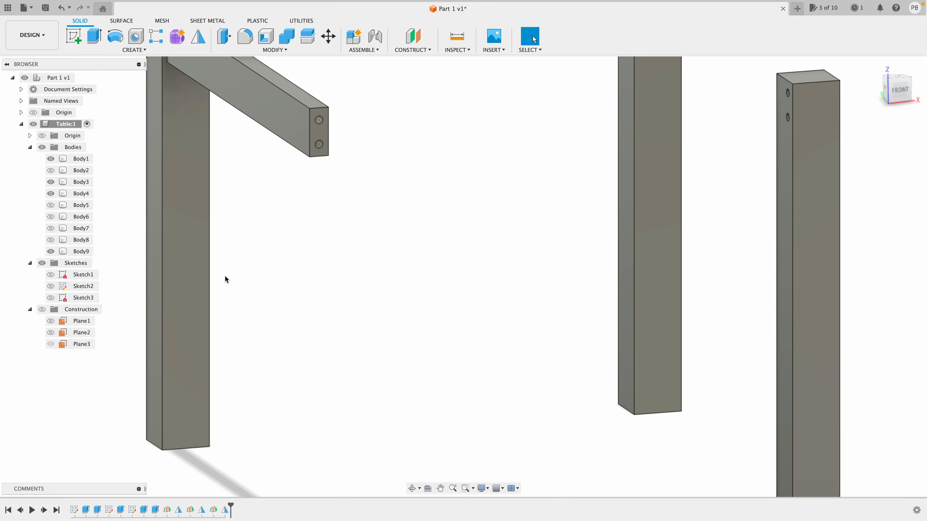
- Extrude the two circular dowel-hole faces at the front end of the left rail (Body9) by a distance of 40 mm
{"action": "middle_click_drag", "start_coordinate": [226, 279], "coordinate": [274, 338]}
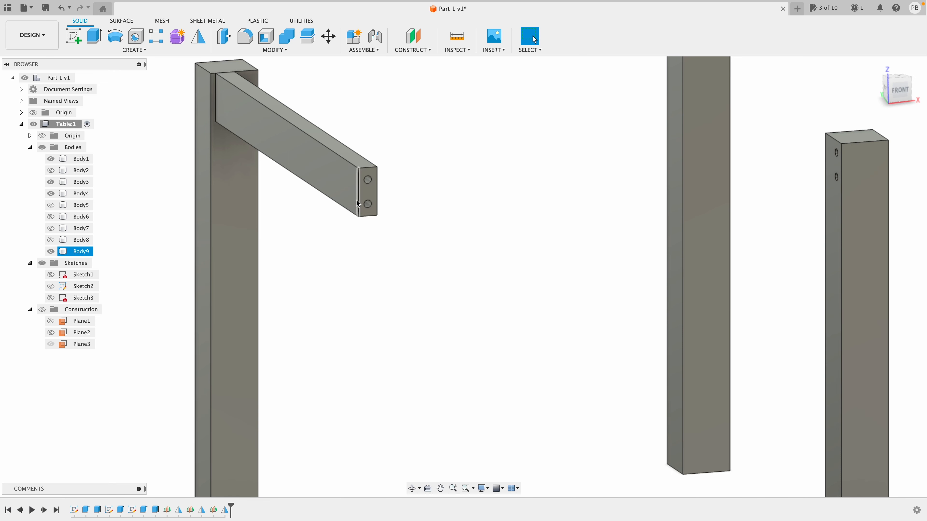
{"action": "scroll", "coordinate": [356, 200], "scroll_direction": "up", "scroll_amount": 4}
{"action": "scroll", "coordinate": [357, 200], "scroll_direction": "down", "scroll_amount": 5, "text": "shift"}
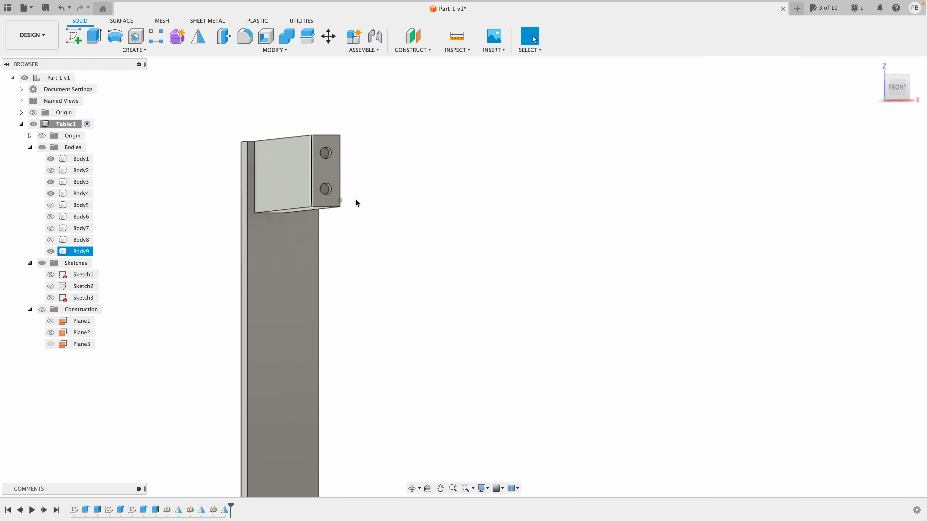
{"action": "scroll", "coordinate": [356, 200], "scroll_direction": "down", "scroll_amount": 5, "text": "shift"}
{"action": "key", "text": "e"}
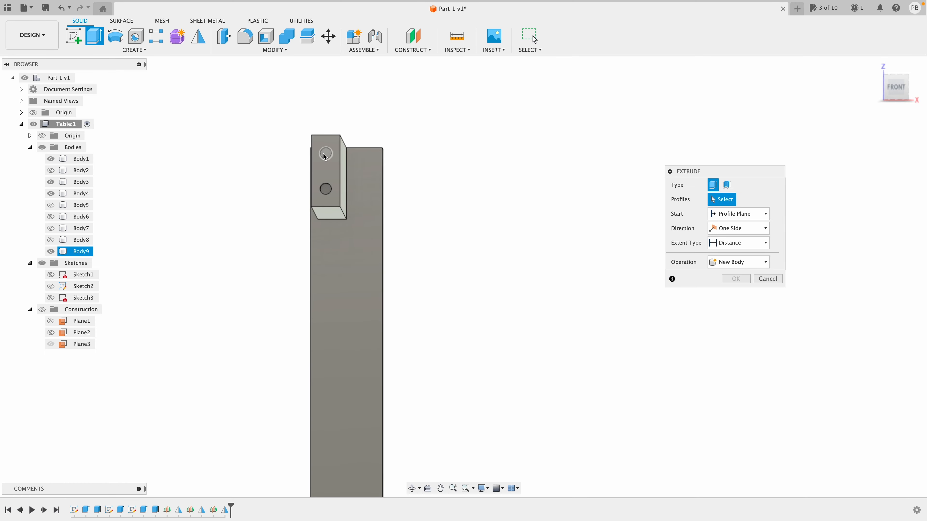
{"action": "left_click", "coordinate": [325, 153]}
{"action": "left_click", "coordinate": [328, 189]}
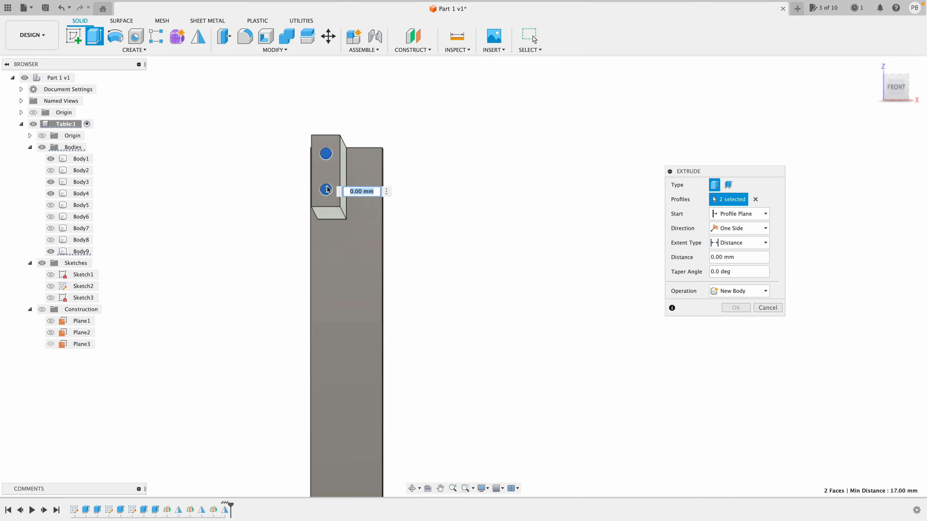
{"action": "scroll", "coordinate": [394, 251], "scroll_direction": "down", "scroll_amount": 5, "text": "shift"}
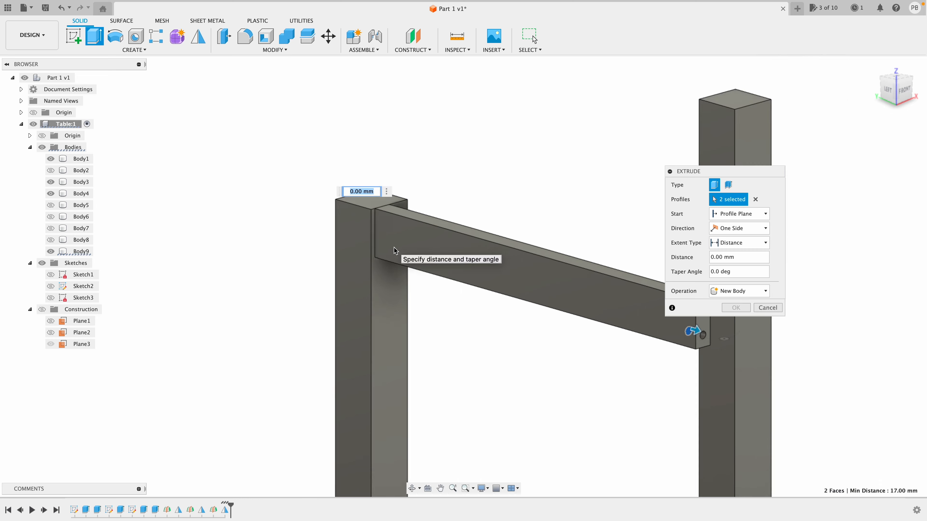
{"action": "scroll", "coordinate": [569, 323], "scroll_direction": "down", "scroll_amount": 2}
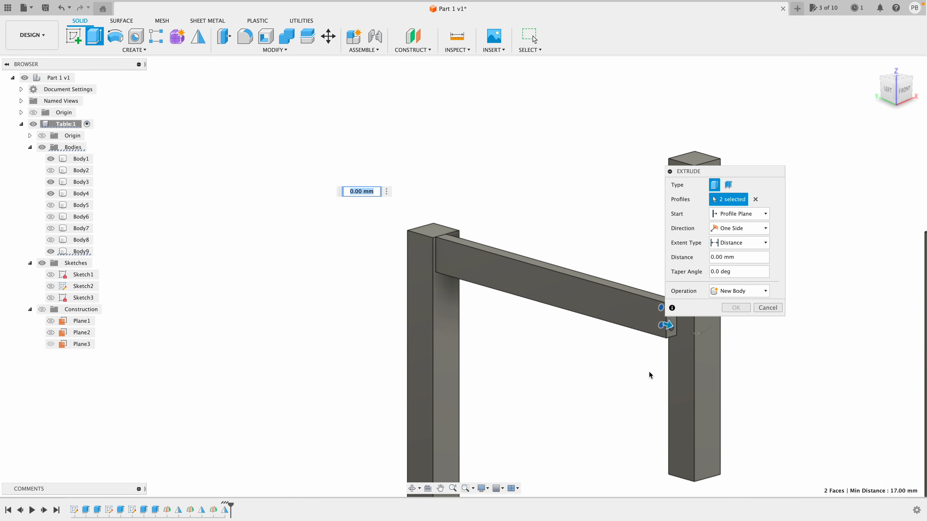
{"action": "scroll", "coordinate": [649, 372], "scroll_direction": "left", "scroll_amount": 10, "text": "shift"}
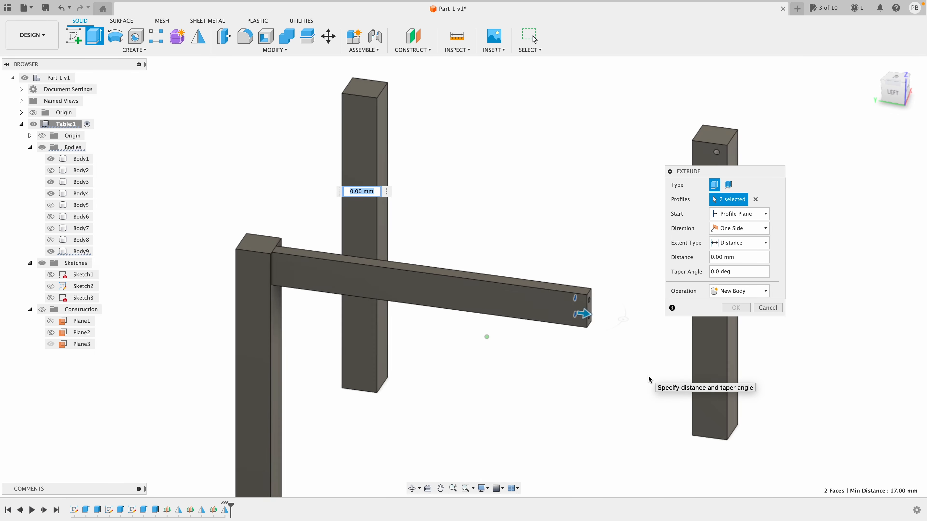
{"action": "left_click", "coordinate": [710, 257]}
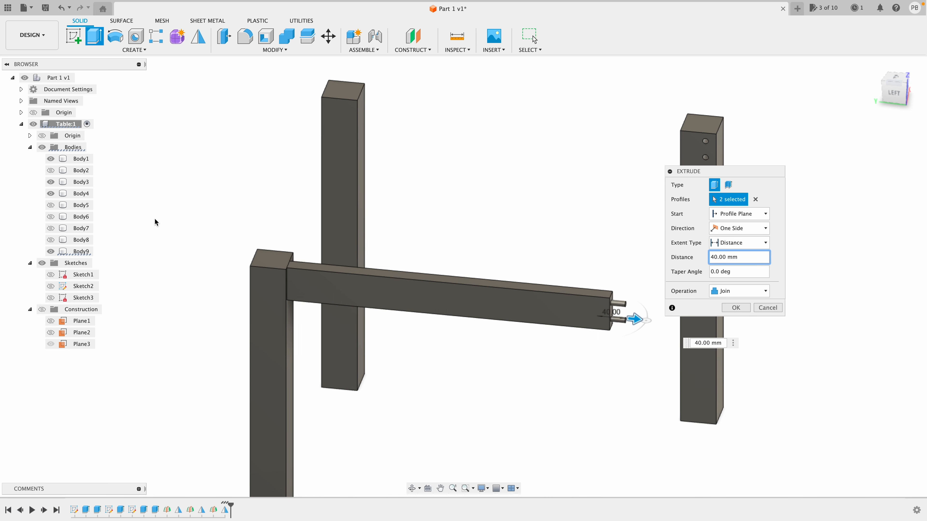
- Show the front-left leg (Body2) and complete the dowel extrusion as a cut into it
{"action": "left_click", "coordinate": [51, 171]}
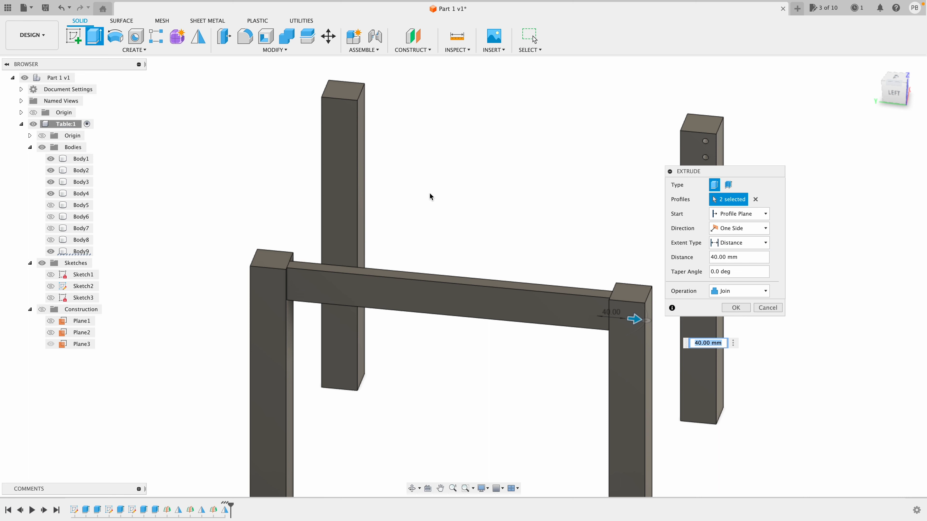
{"action": "left_click", "coordinate": [739, 291]}
{"action": "left_click", "coordinate": [735, 316]}
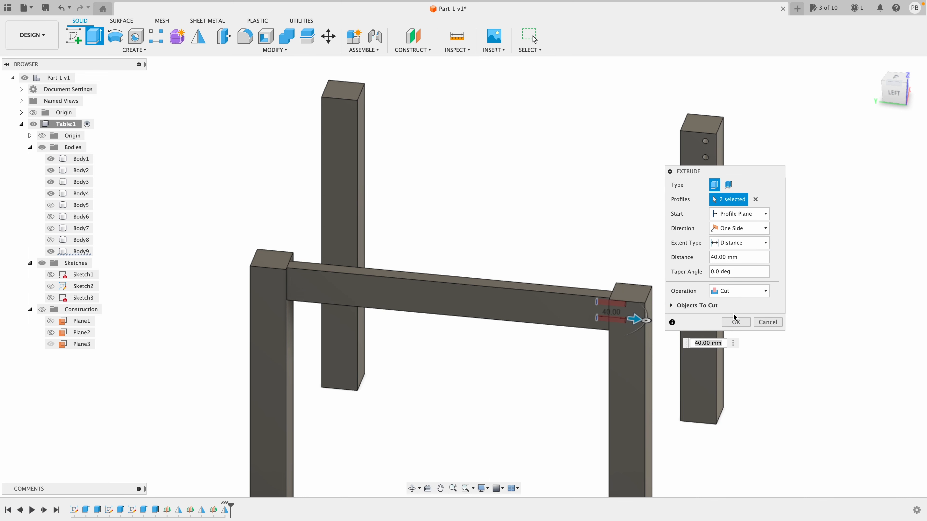
{"action": "scroll", "coordinate": [653, 370], "scroll_direction": "up", "scroll_amount": 5}
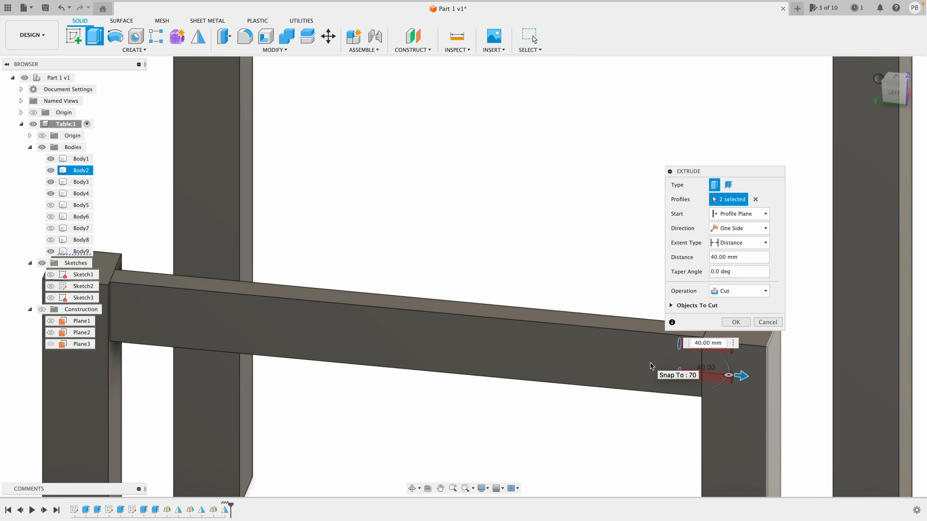
{"action": "scroll", "coordinate": [650, 366], "scroll_direction": "up", "scroll_amount": 2}
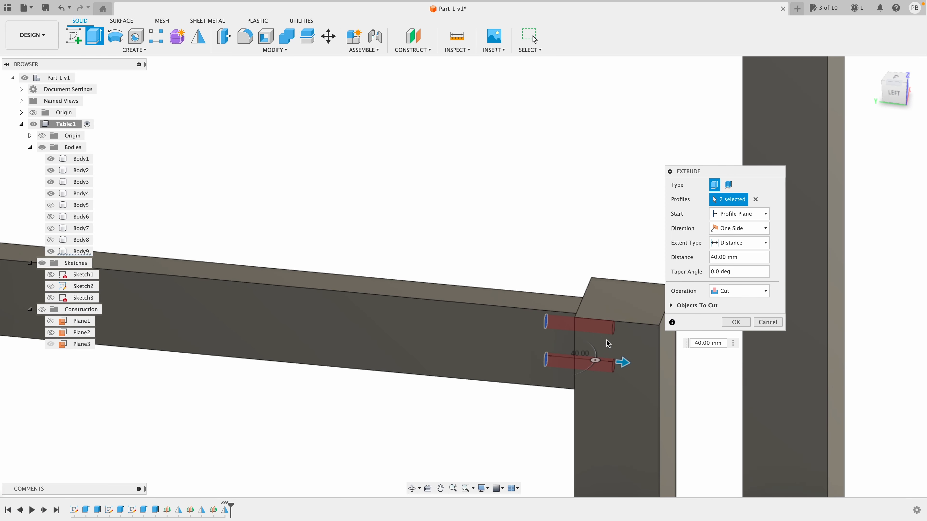
{"action": "left_click", "coordinate": [735, 323]}
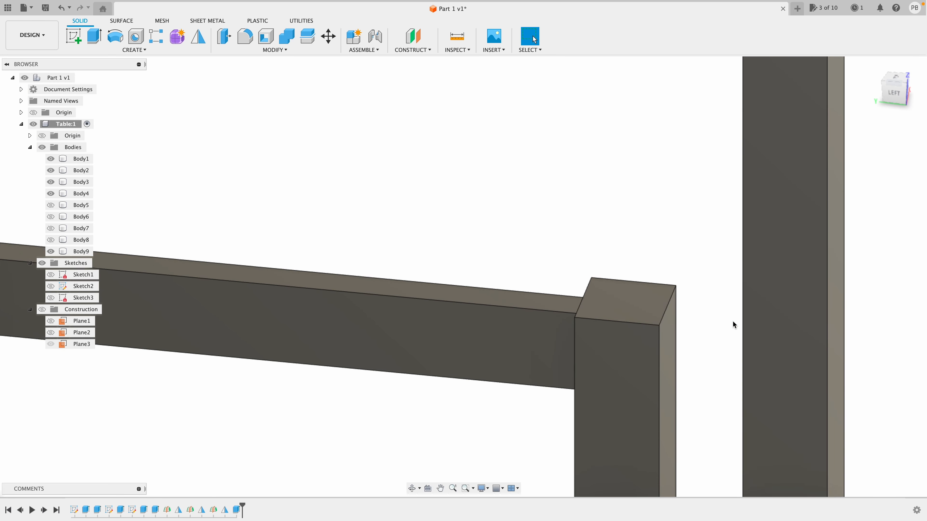
- Hide the left rail (Body9) to examine the dowel holes in the front-left leg, and display the complete table again
{"action": "left_click", "coordinate": [220, 340]}
{"action": "left_click", "coordinate": [51, 252]}
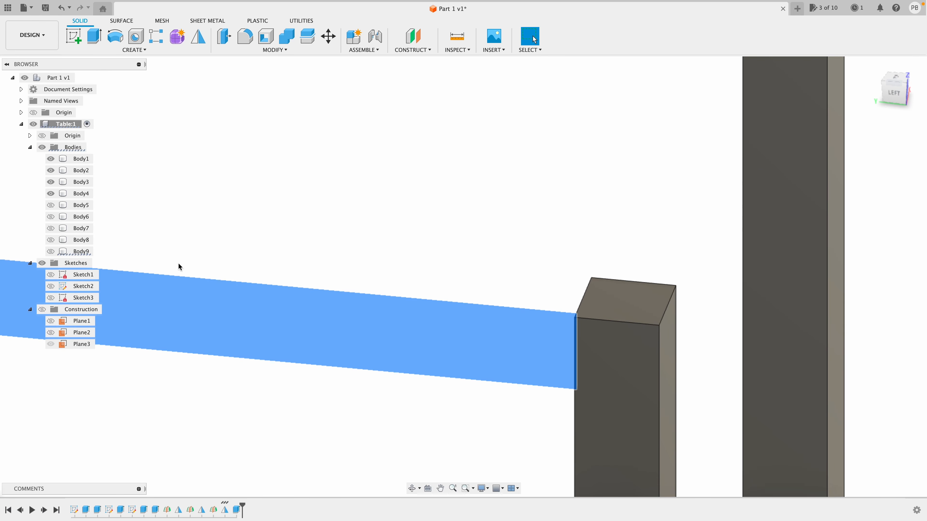
{"action": "left_click", "coordinate": [306, 379]}
{"action": "scroll", "coordinate": [306, 378], "scroll_direction": "left", "scroll_amount": 5, "text": "shift"}
{"action": "scroll", "coordinate": [306, 380], "scroll_direction": "left", "scroll_amount": 8, "text": "shift"}
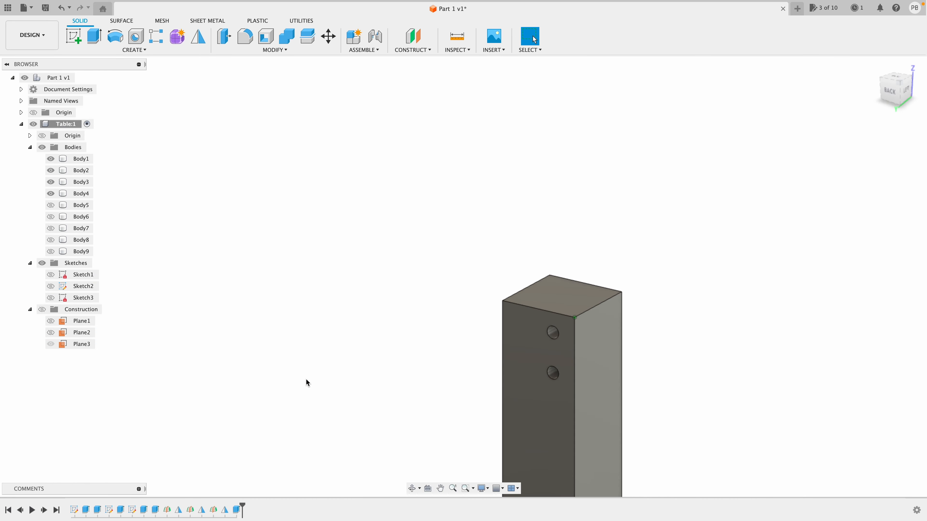
{"action": "scroll", "coordinate": [306, 382], "scroll_direction": "left", "scroll_amount": 6, "text": "shift"}
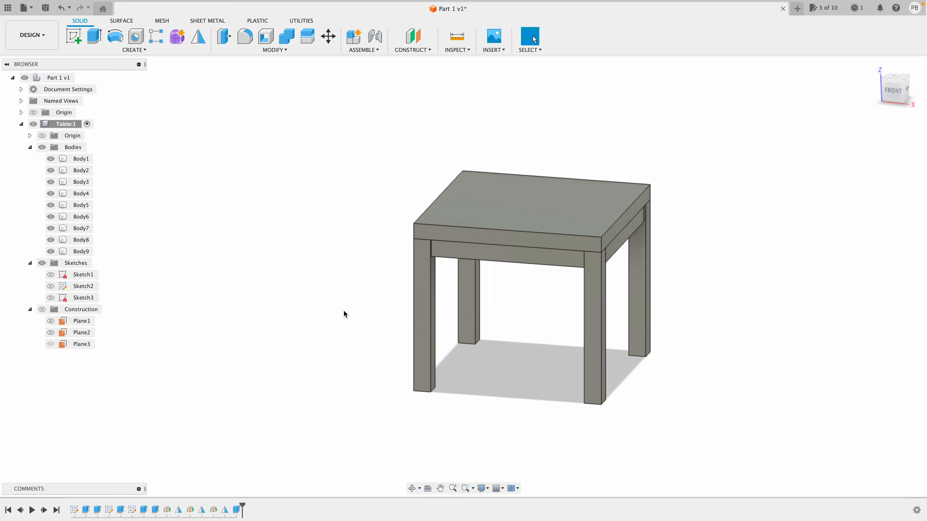
{"action": "scroll", "coordinate": [344, 314], "scroll_direction": "left", "scroll_amount": 8, "text": "shift"}
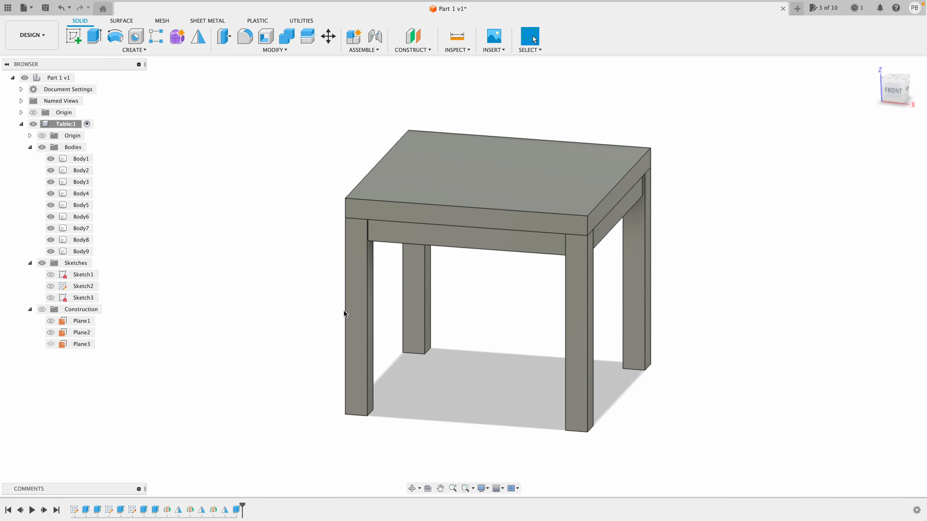
{"action": "scroll", "coordinate": [344, 314], "scroll_direction": "right", "scroll_amount": 8, "text": "shift"}
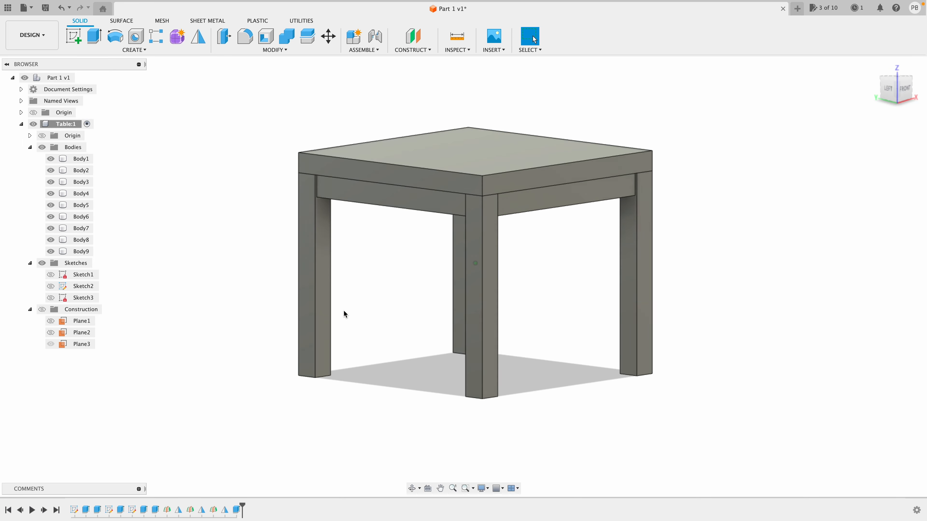